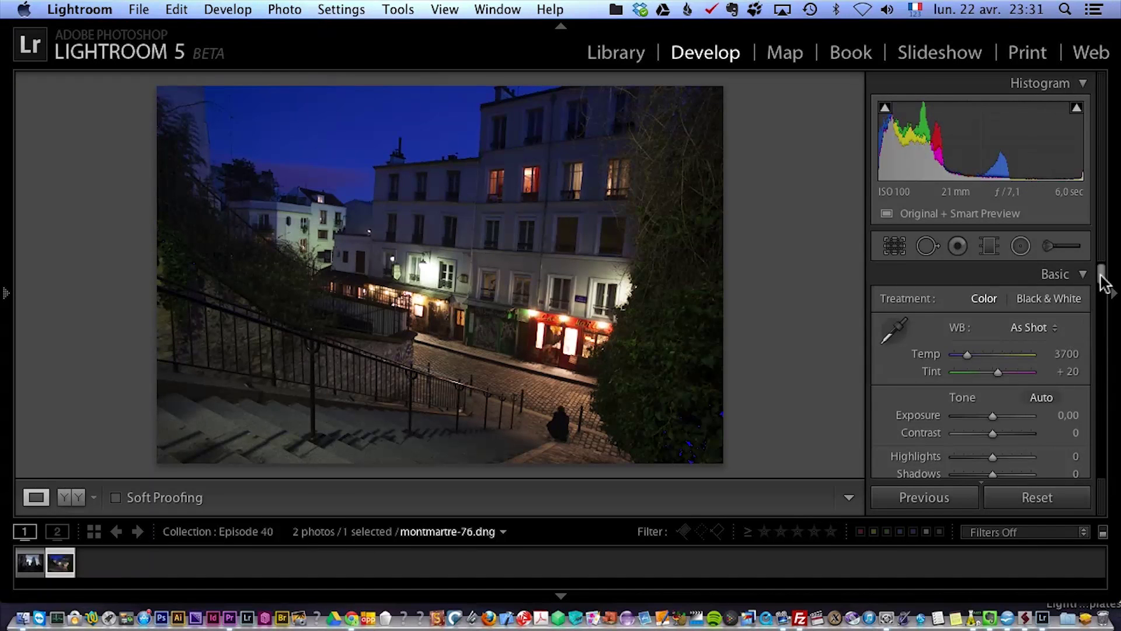
# - Zoom in on the crouching figure on the steps and pick Spot Removal in Heal mode
pyautogui.scroll(-2, 1104, 281)
pyautogui.scroll(2, 1103, 274)
pyautogui.moveTo(561, 432); pyautogui.dragTo(552, 167)
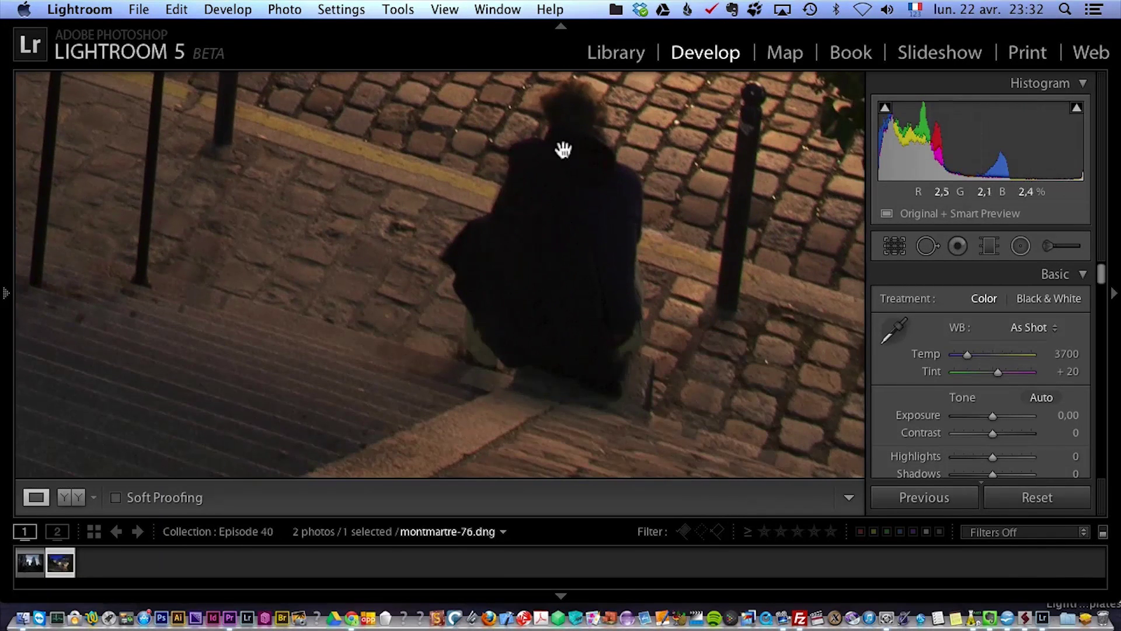
pyautogui.hscroll(-3, 584, 228)
pyautogui.scroll(2, 583, 227)
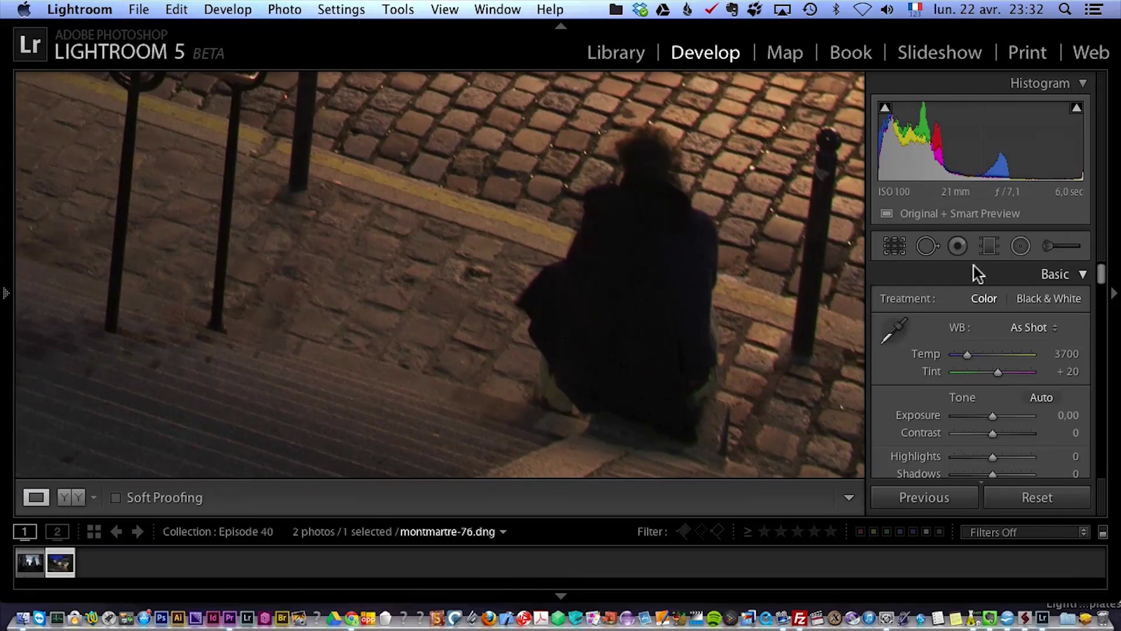
pyautogui.click(928, 245)
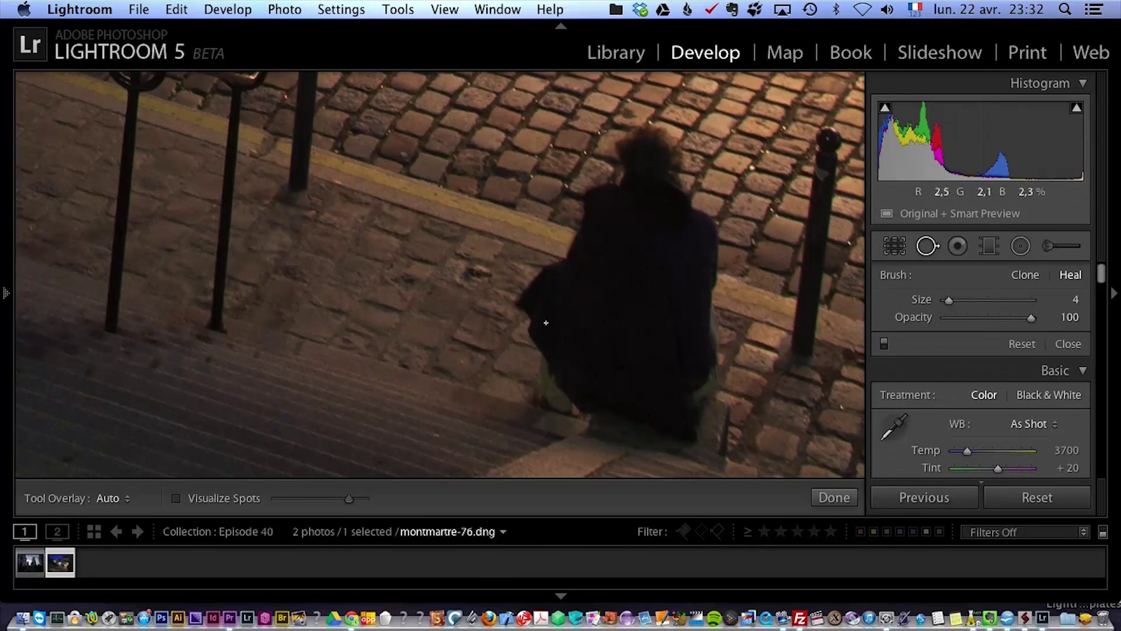
# - Paint Heal spots over the figure, sourcing them from cleaner cobblestones, and finish
pyautogui.scroll(10, 660, 237)
pyautogui.scroll(-3, 664, 236)
pyautogui.scroll(4, 663, 260)
pyautogui.moveTo(633, 155)
pyautogui.mouseDown()
pyautogui.moveTo(668, 162)
pyautogui.moveTo(696, 285)
pyautogui.moveTo(690, 400)
pyautogui.moveTo(670, 443)
pyautogui.moveTo(656, 439)
pyautogui.moveTo(700, 441)
pyautogui.moveTo(707, 402)
pyautogui.moveTo(687, 432)
pyautogui.moveTo(646, 433)
pyautogui.moveTo(597, 391)
pyautogui.moveTo(550, 380)
pyautogui.moveTo(550, 392)
pyautogui.moveTo(562, 370)
pyautogui.moveTo(525, 306)
pyautogui.moveTo(626, 184)
pyautogui.moveTo(554, 332)
pyautogui.moveTo(657, 397)
pyautogui.moveTo(664, 203)
pyautogui.mouseUp()
pyautogui.moveTo(645, 248)
pyautogui.mouseDown()
pyautogui.moveTo(577, 368)
pyautogui.moveTo(641, 337)
pyautogui.mouseUp()
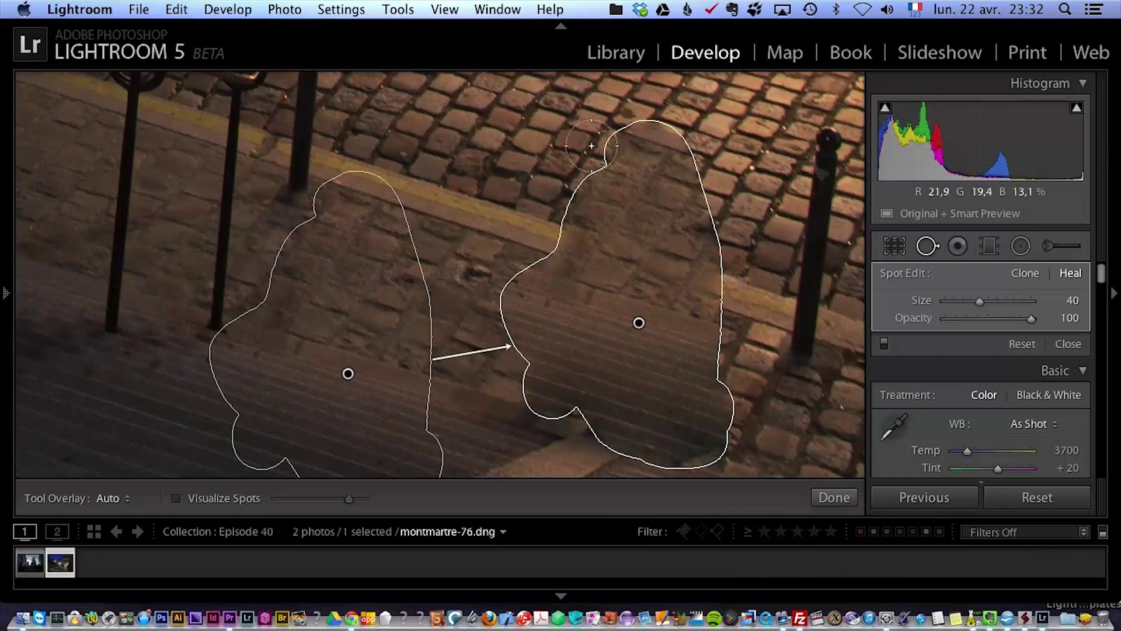
pyautogui.moveTo(300, 320)
pyautogui.mouseDown()
pyautogui.moveTo(315, 310)
pyautogui.moveTo(357, 193)
pyautogui.moveTo(356, 208)
pyautogui.mouseUp()
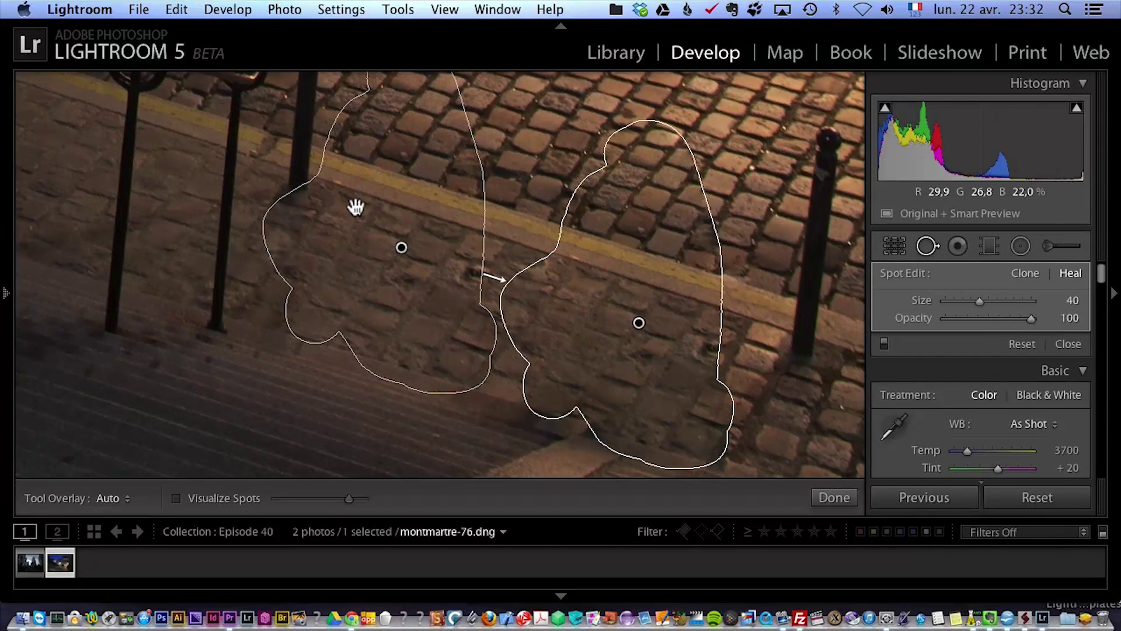
pyautogui.click(1068, 344)
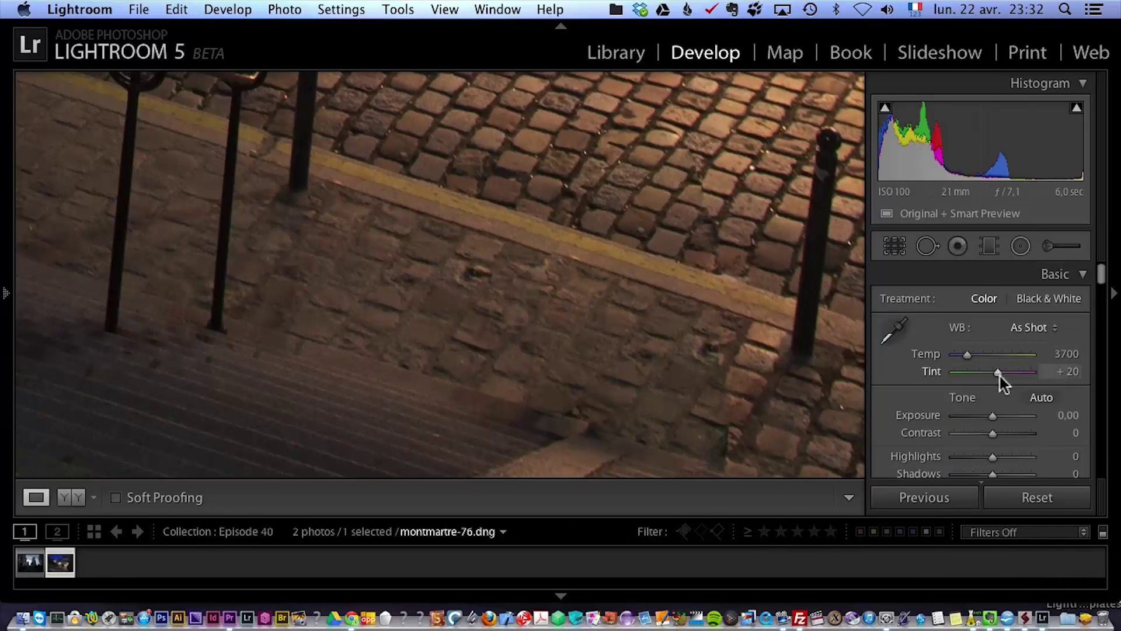
# - Back at full view, set Highlights −100, Shadows +100, Whites +55, Blacks −25, Clarity +39
pyautogui.click(780, 442)
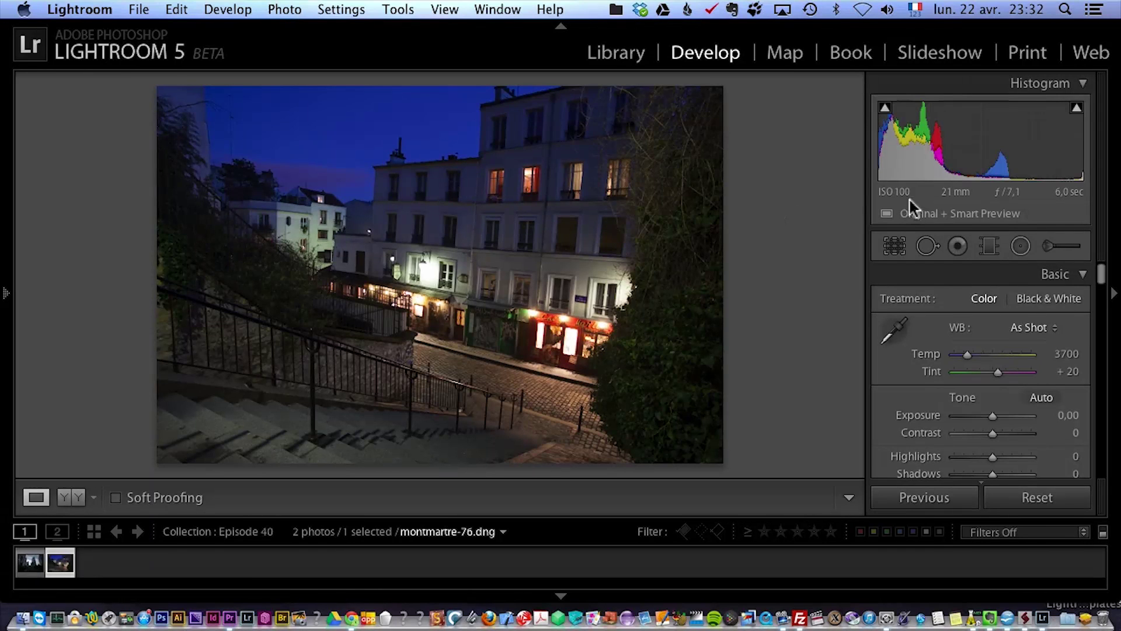
pyautogui.scroll(-5, 1108, 285)
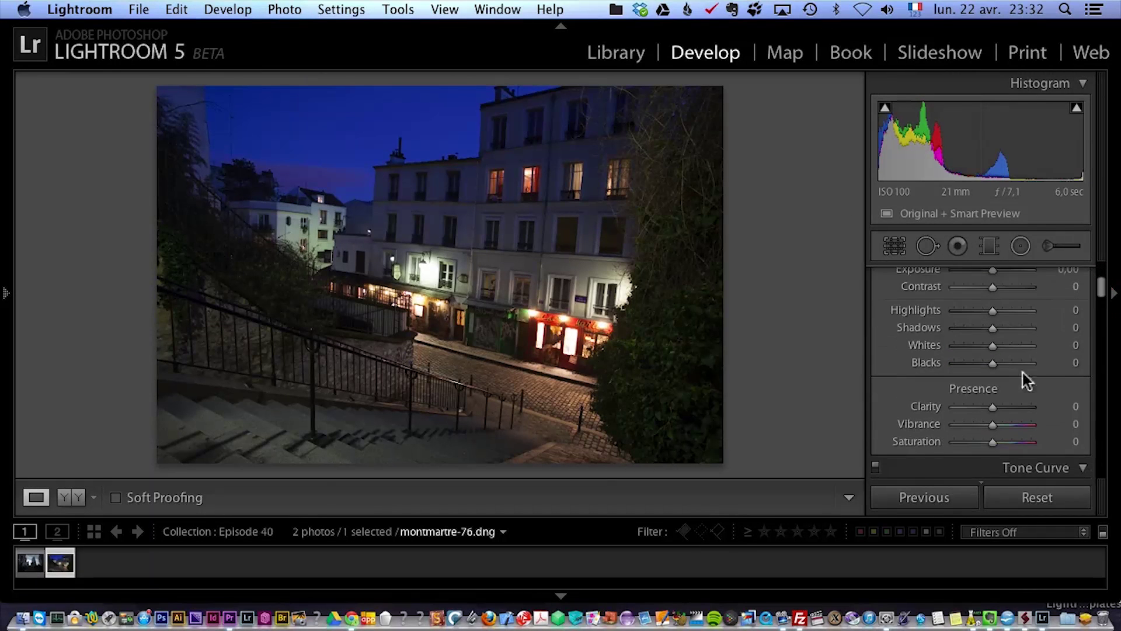
pyautogui.moveTo(997, 331); pyautogui.dragTo(947, 314)
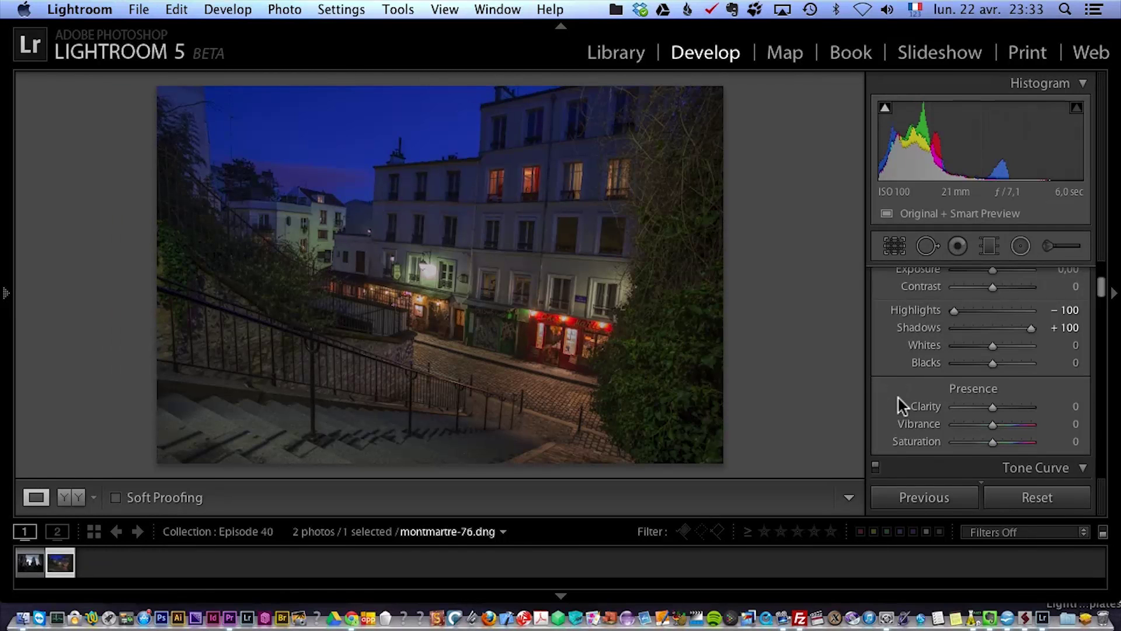
pyautogui.keyDown('alt'); pyautogui.click(994, 345); pyautogui.keyUp('alt')
pyautogui.moveTo(993, 346)
pyautogui.mouseDown()
pyautogui.moveTo(1015, 345)
pyautogui.moveTo(984, 363)
pyautogui.mouseUp()
pyautogui.moveTo(1104, 291); pyautogui.dragTo(1105, 294)
pyautogui.click(1008, 333)
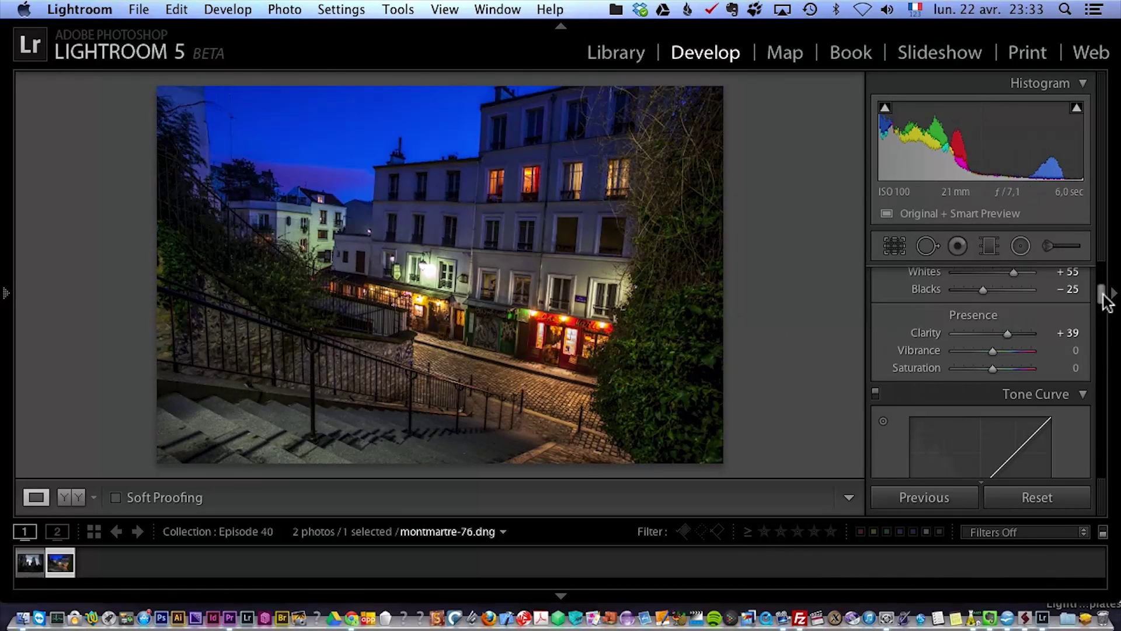
pyautogui.moveTo(1106, 299); pyautogui.dragTo(1102, 272)
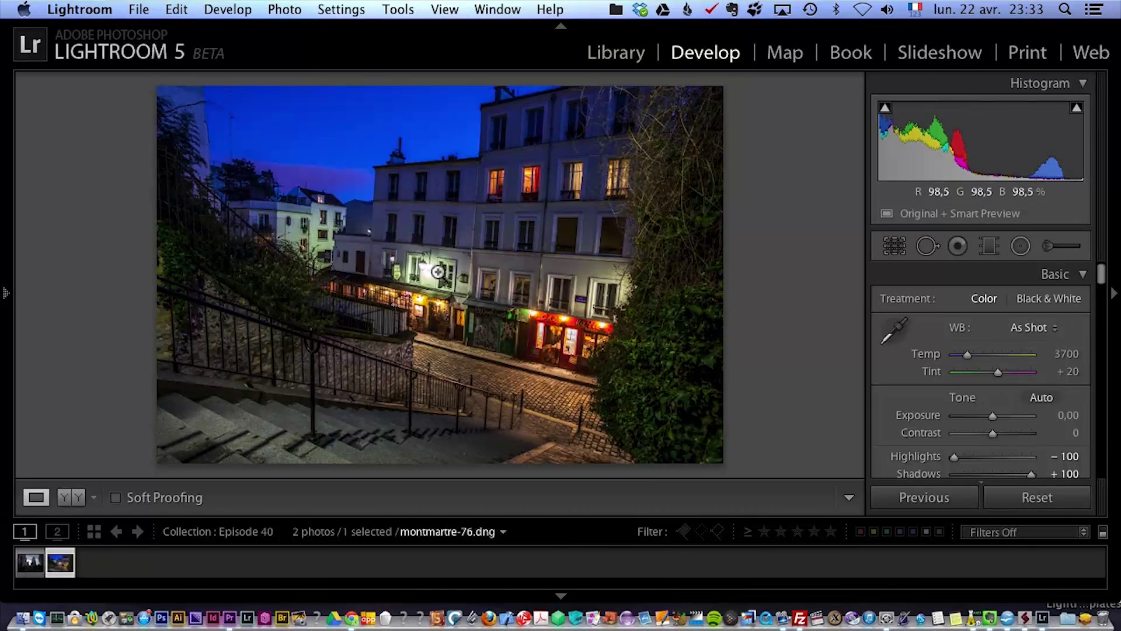
# - Sample a neutral facade spot for Custom white balance (3750, +47) and set Exposure −0.25
pyautogui.click(896, 331)
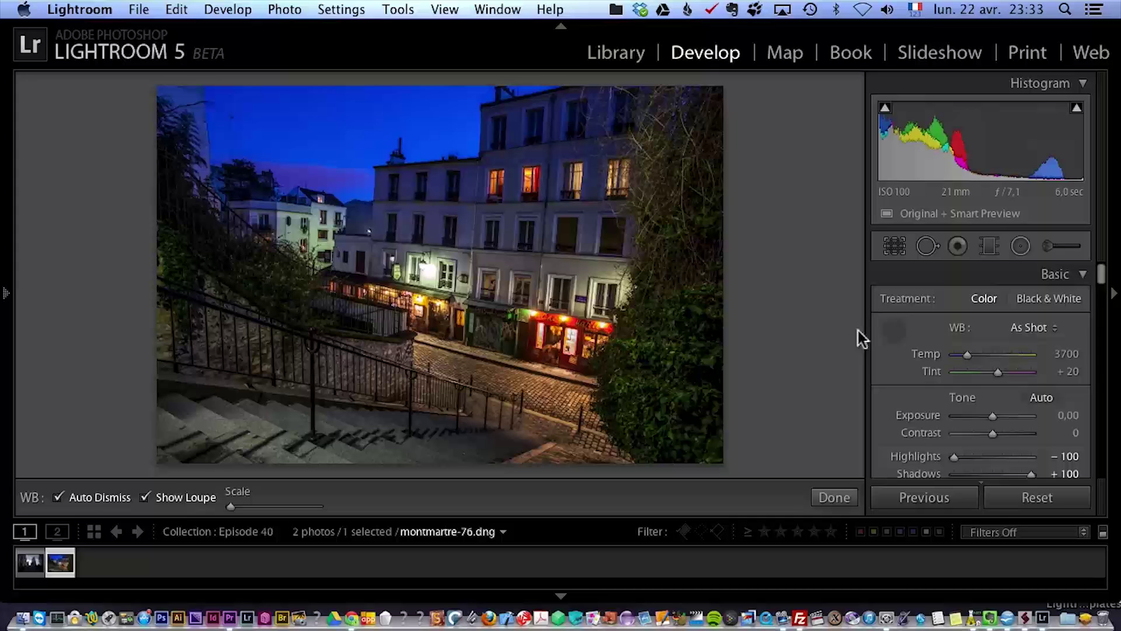
pyautogui.click(435, 257)
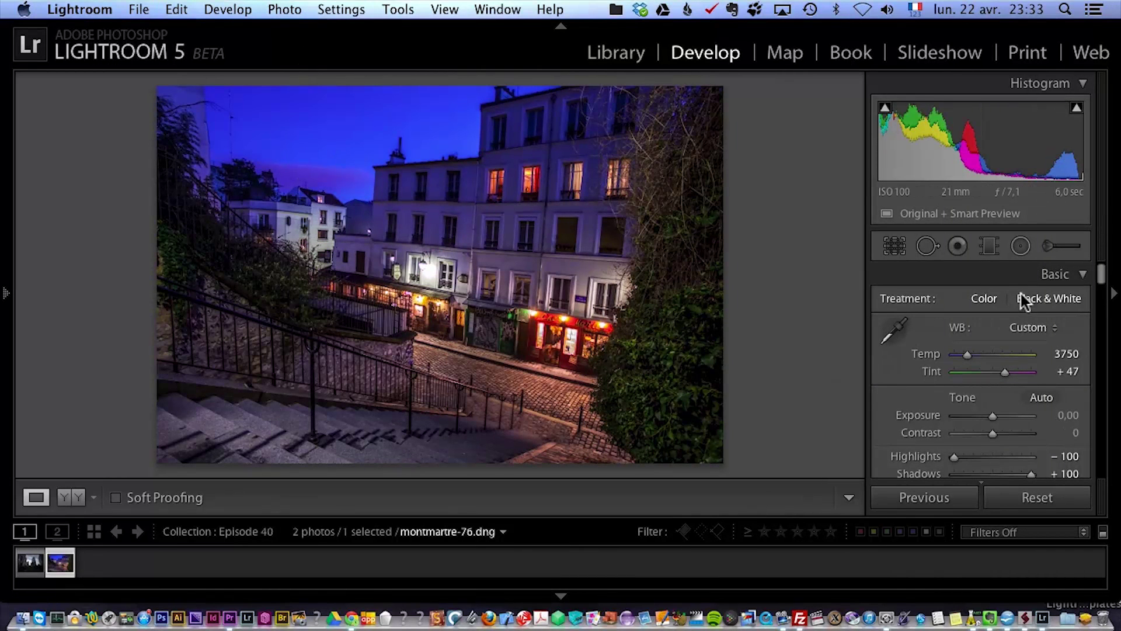
pyautogui.moveTo(1103, 285); pyautogui.dragTo(1107, 275)
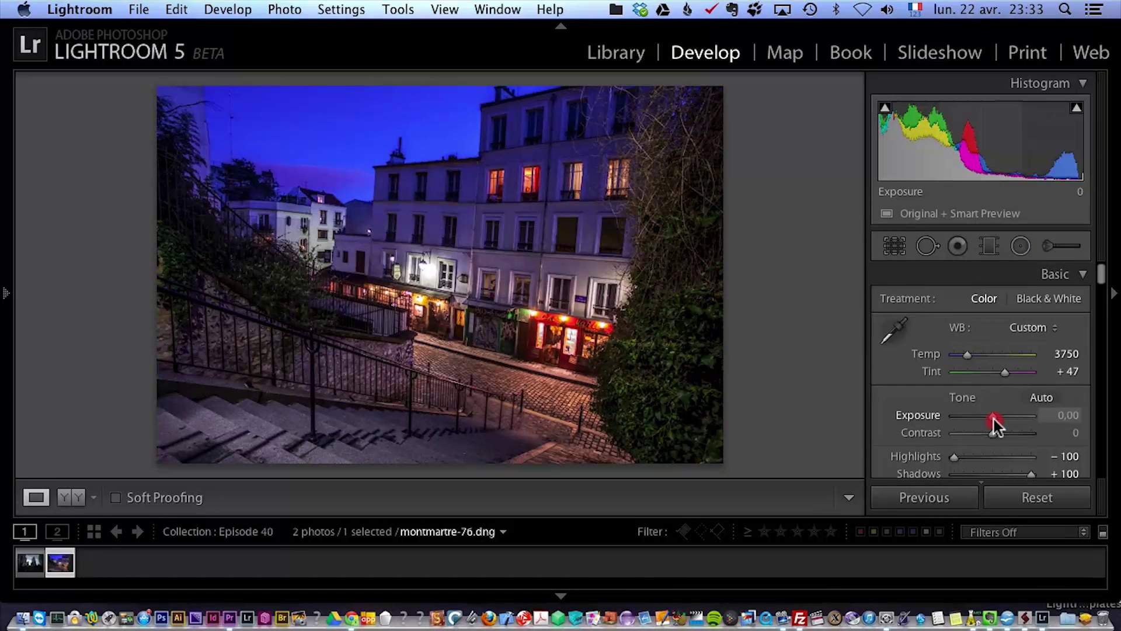
pyautogui.moveTo(993, 417); pyautogui.dragTo(992, 418)
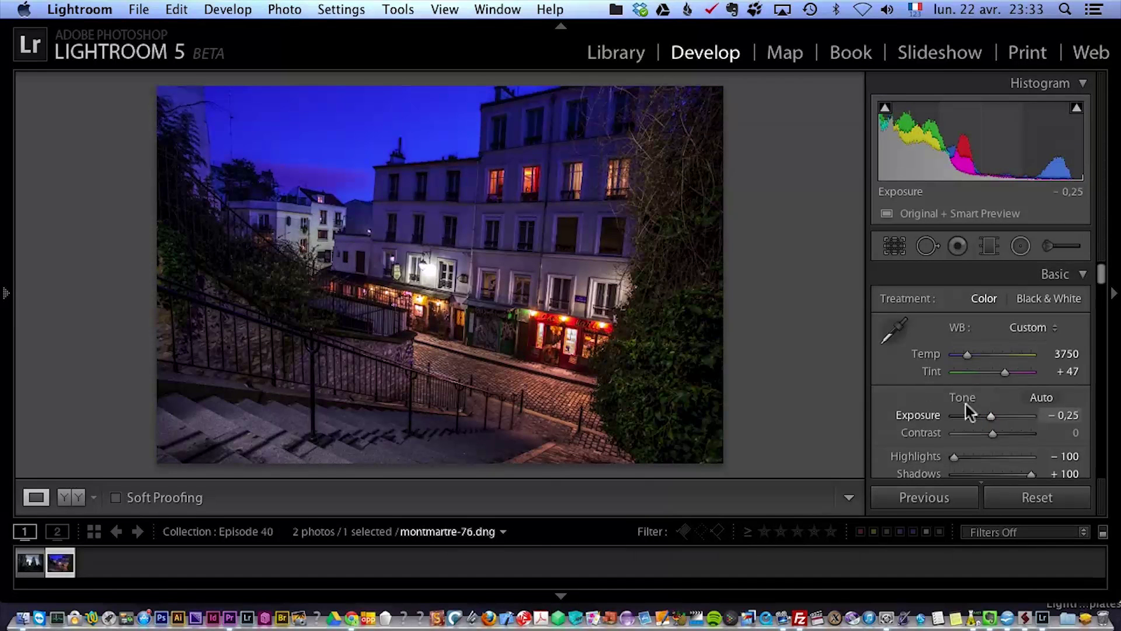
# - Add a radial filter with reset exposure and draw an oval over the upper-floor windows
pyautogui.click(1019, 247)
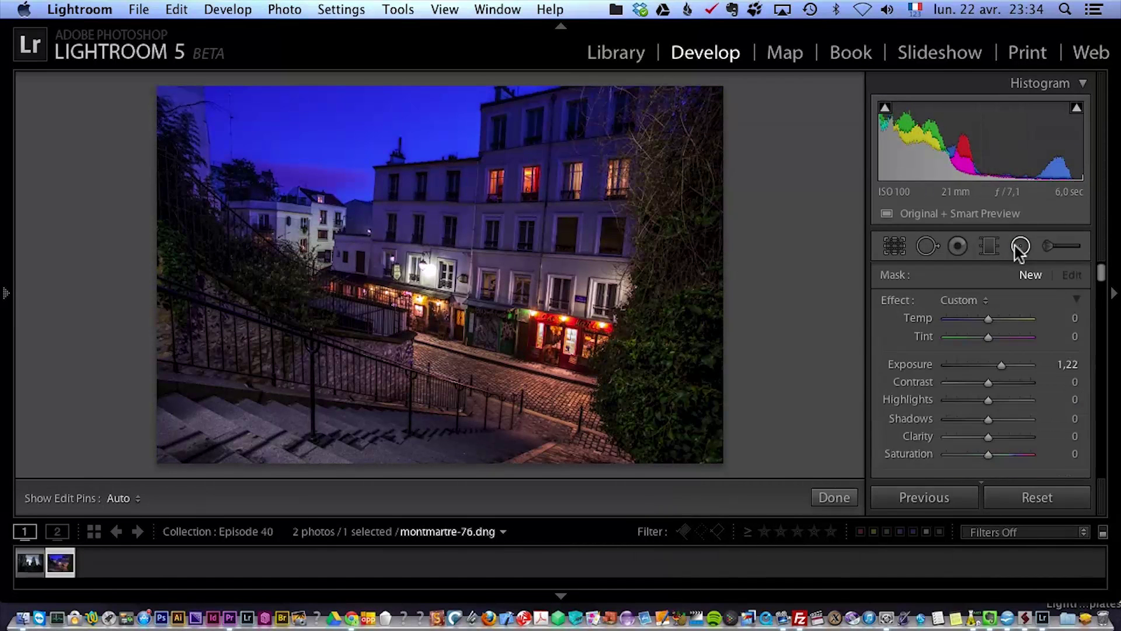
pyautogui.moveTo(1105, 274); pyautogui.dragTo(1104, 279)
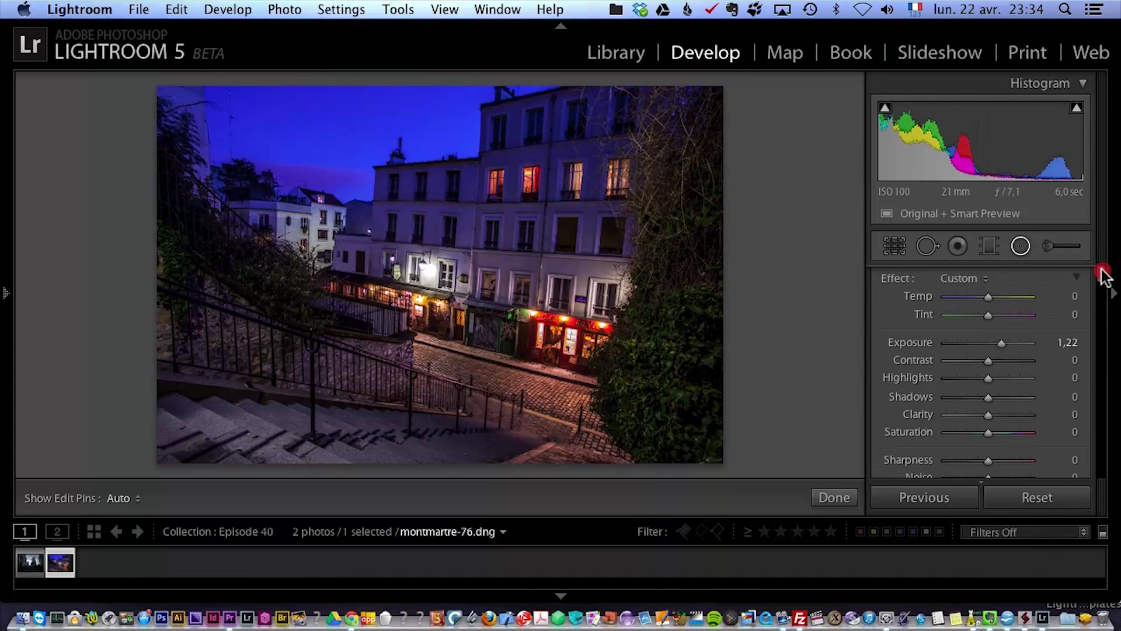
pyautogui.doubleClick(1001, 343)
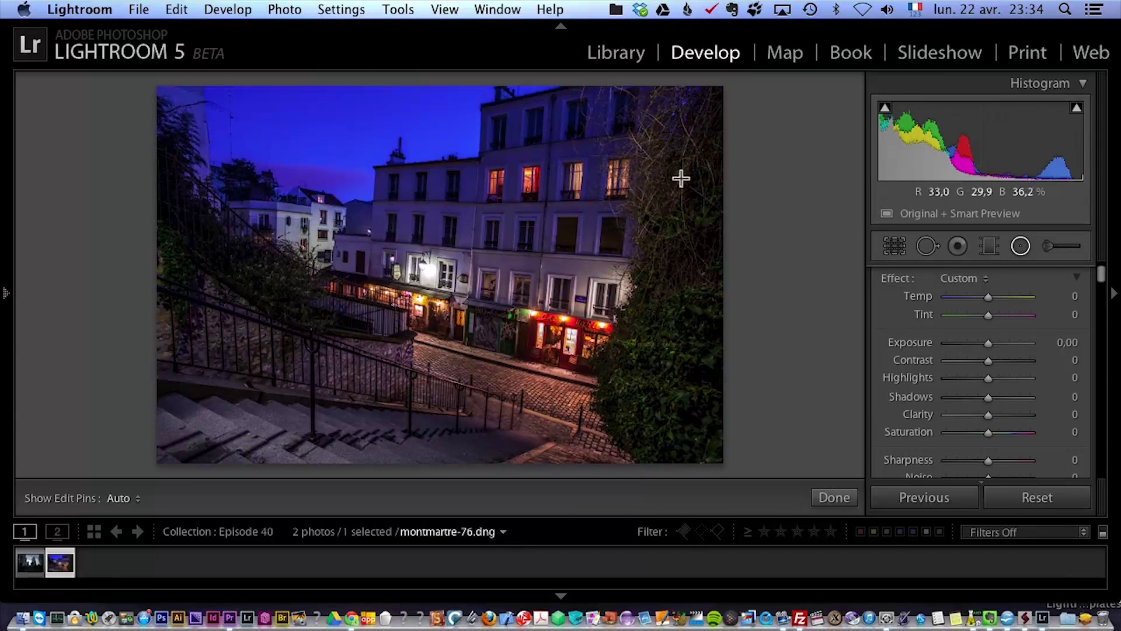
pyautogui.moveTo(550, 180); pyautogui.dragTo(587, 227)
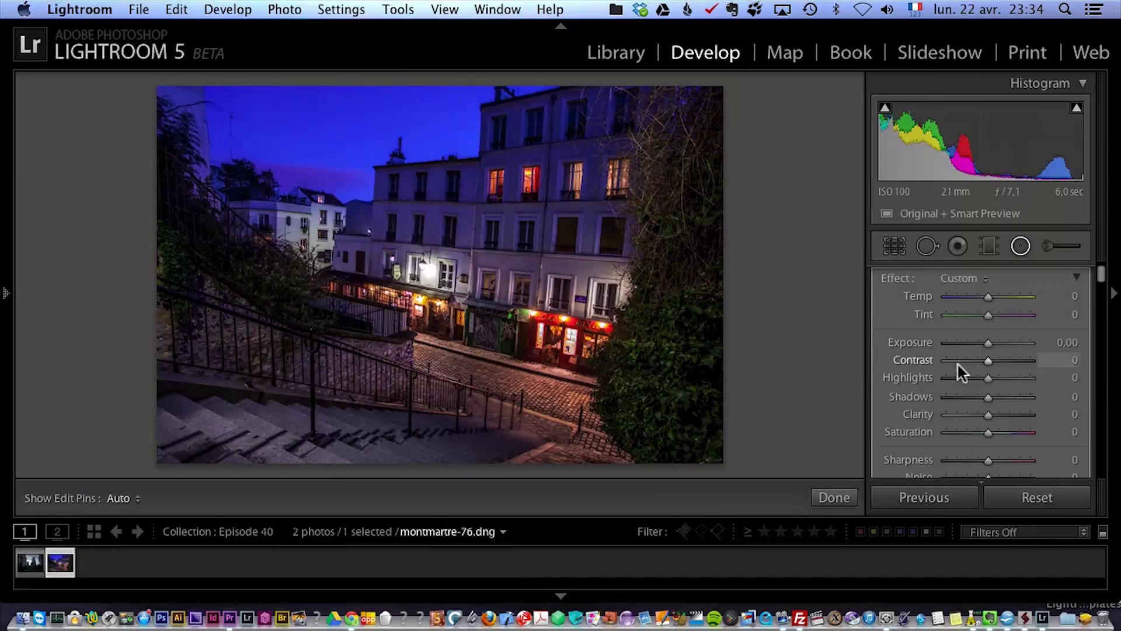
pyautogui.moveTo(987, 345); pyautogui.dragTo(994, 346)
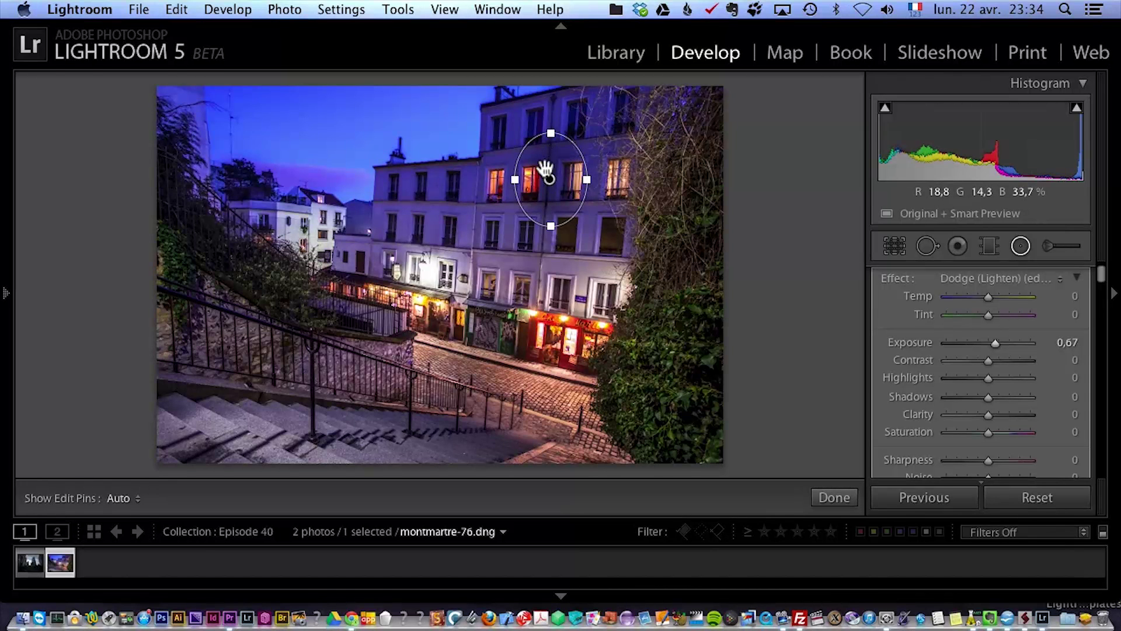
# - Invert the mask, enlarge the oval around the windows, and raise its Exposure to 0.92
pyautogui.scroll(-5, 1104, 286)
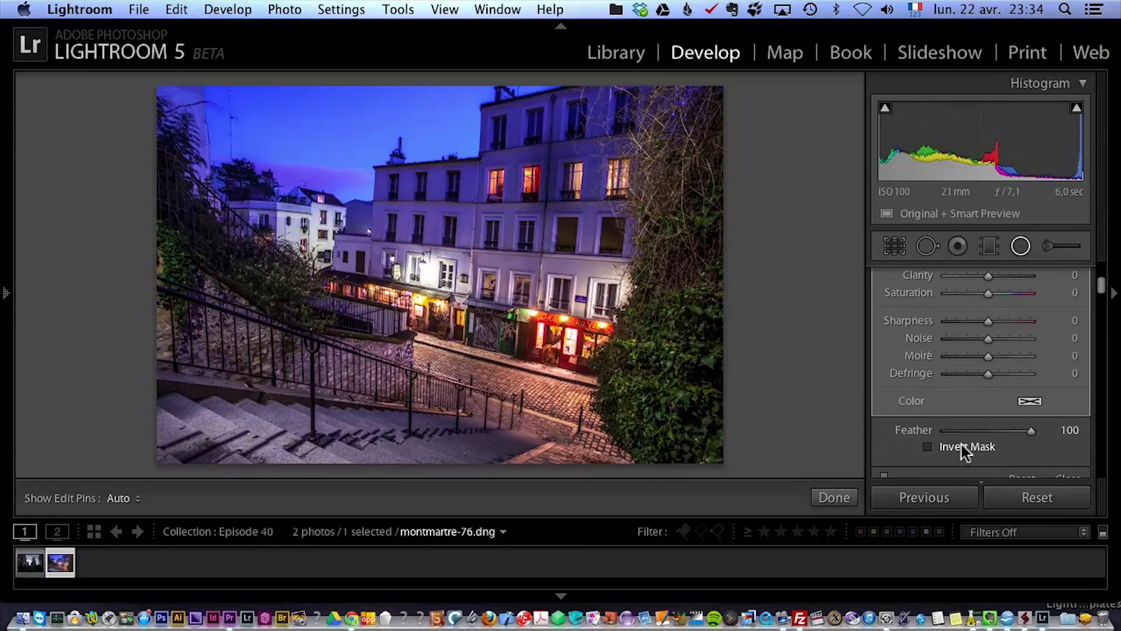
pyautogui.click(961, 447)
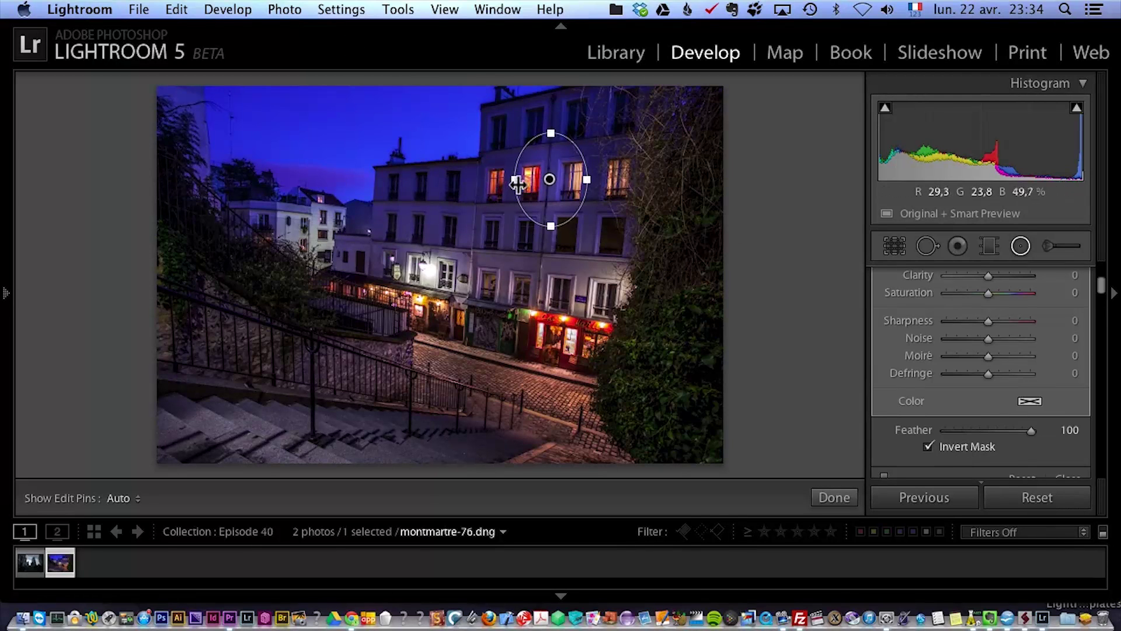
pyautogui.moveTo(514, 181); pyautogui.dragTo(502, 180)
pyautogui.moveTo(550, 136); pyautogui.dragTo(551, 113)
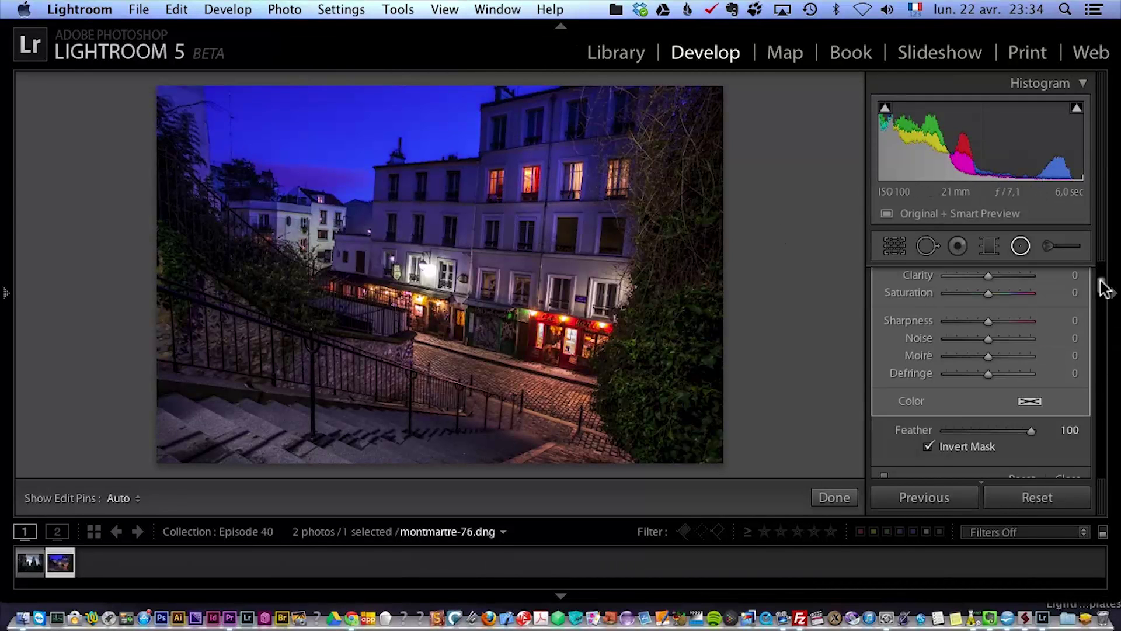
pyautogui.scroll(5, 1102, 280)
pyautogui.moveTo(991, 366); pyautogui.dragTo(997, 365)
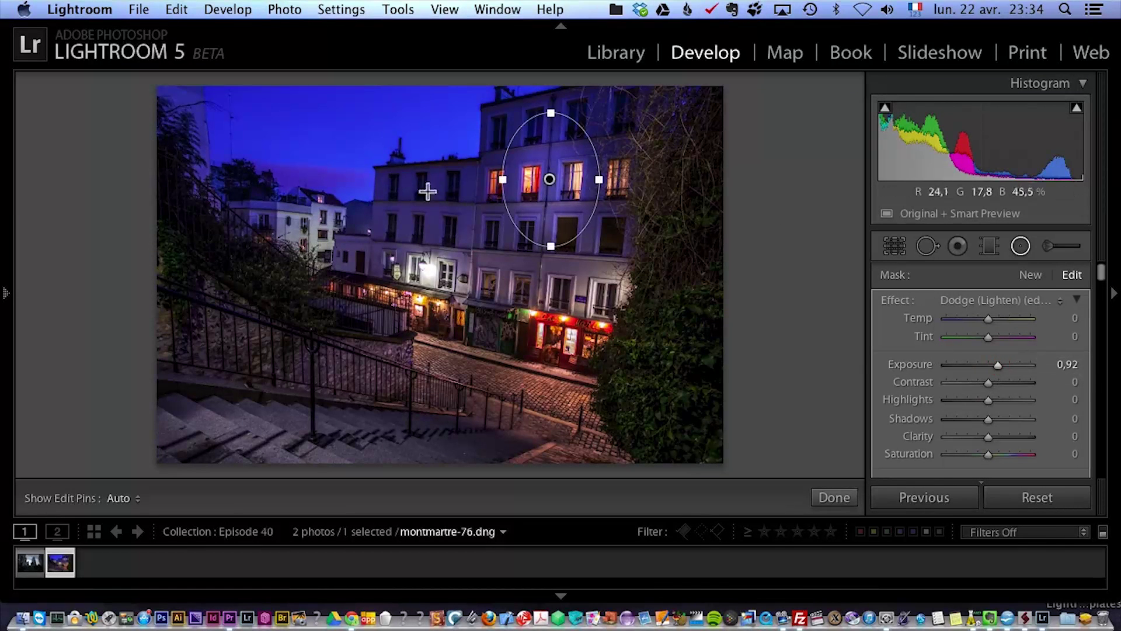
pyautogui.moveTo(550, 180)
pyautogui.mouseDown()
pyautogui.moveTo(521, 247)
pyautogui.moveTo(541, 180)
pyautogui.moveTo(413, 228)
pyautogui.moveTo(633, 175)
pyautogui.moveTo(525, 234)
pyautogui.moveTo(422, 249)
pyautogui.moveTo(545, 184)
pyautogui.mouseUp()
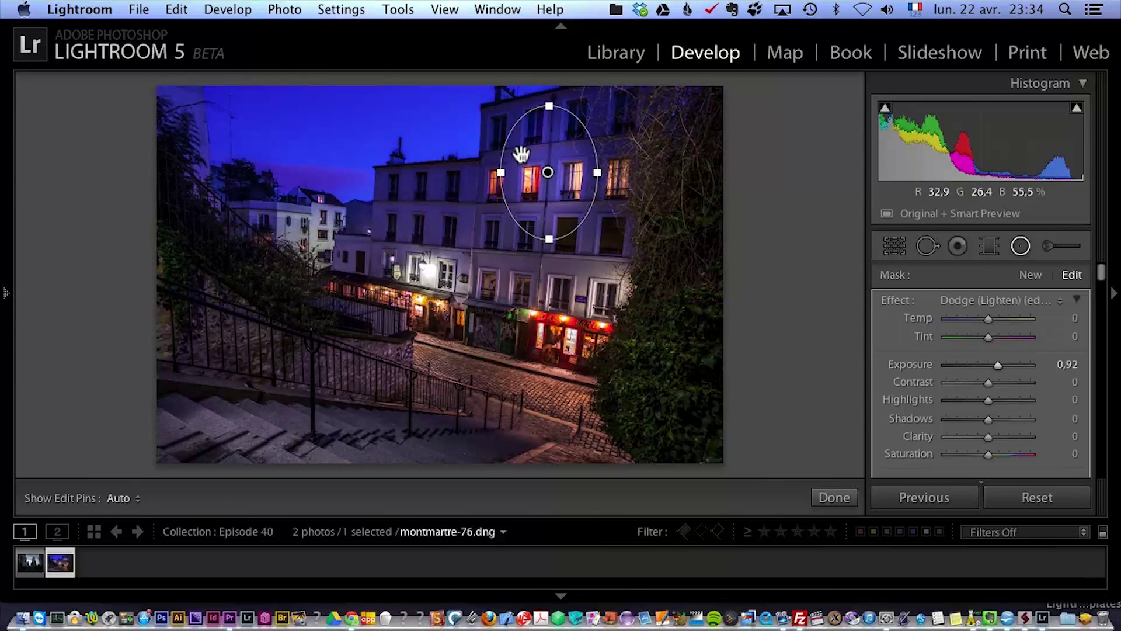
pyautogui.press('alt')
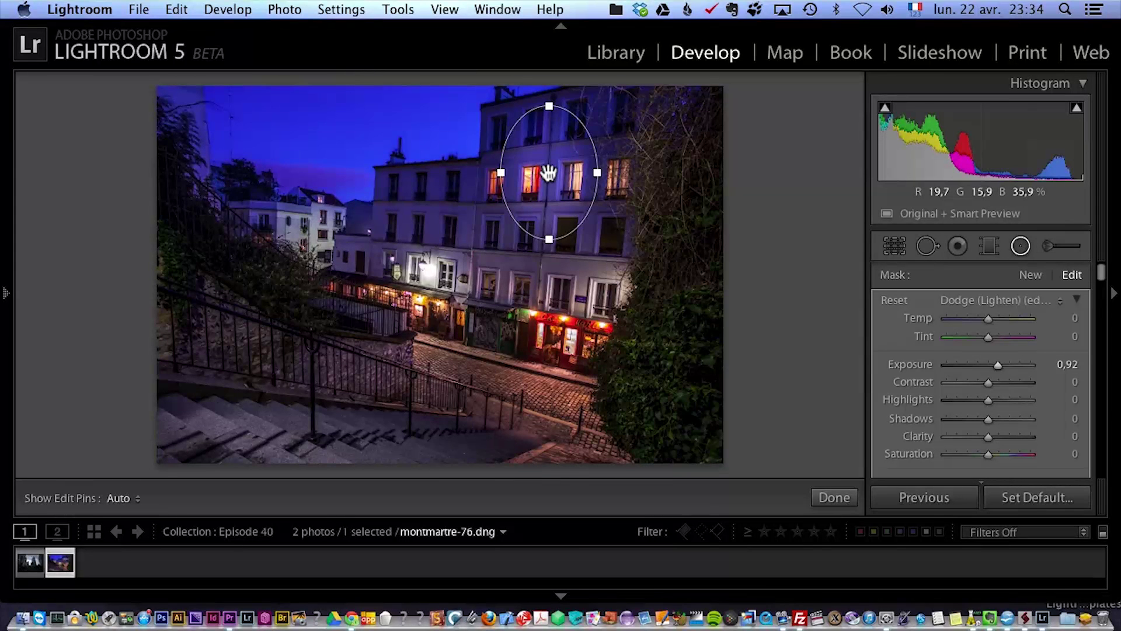
# - Duplicate the filter onto the lower-left facade and stairway wall, resizing them; set Exposure 1.17
pyautogui.moveTo(548, 172); pyautogui.dragTo(435, 222)
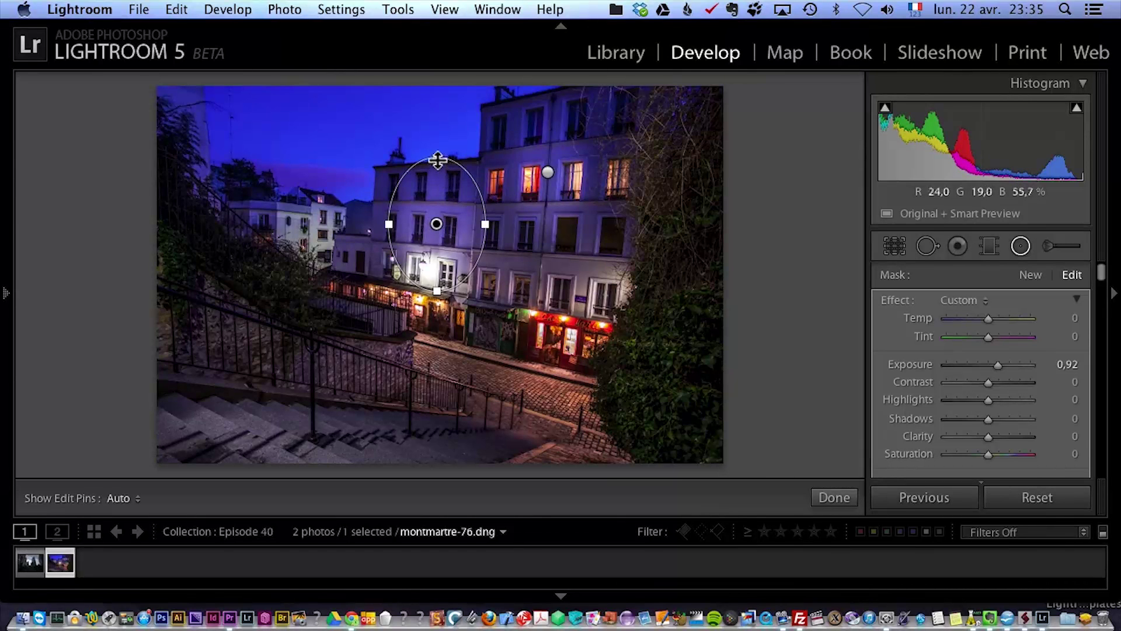
pyautogui.moveTo(437, 159); pyautogui.dragTo(437, 186)
pyautogui.moveTo(485, 224); pyautogui.dragTo(417, 208)
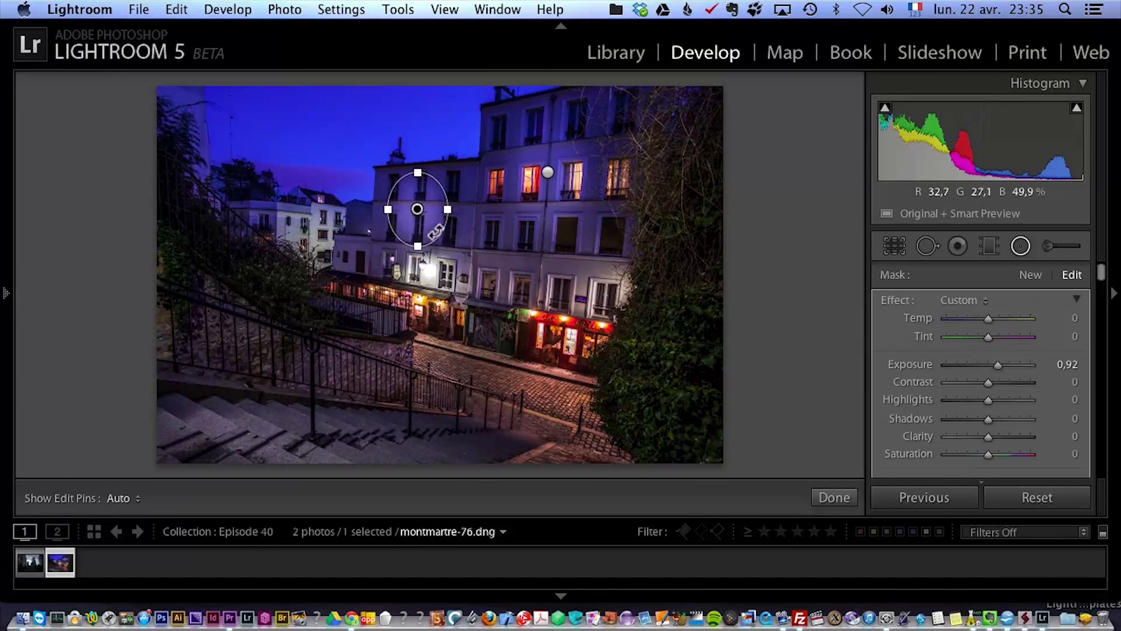
pyautogui.press('alt')
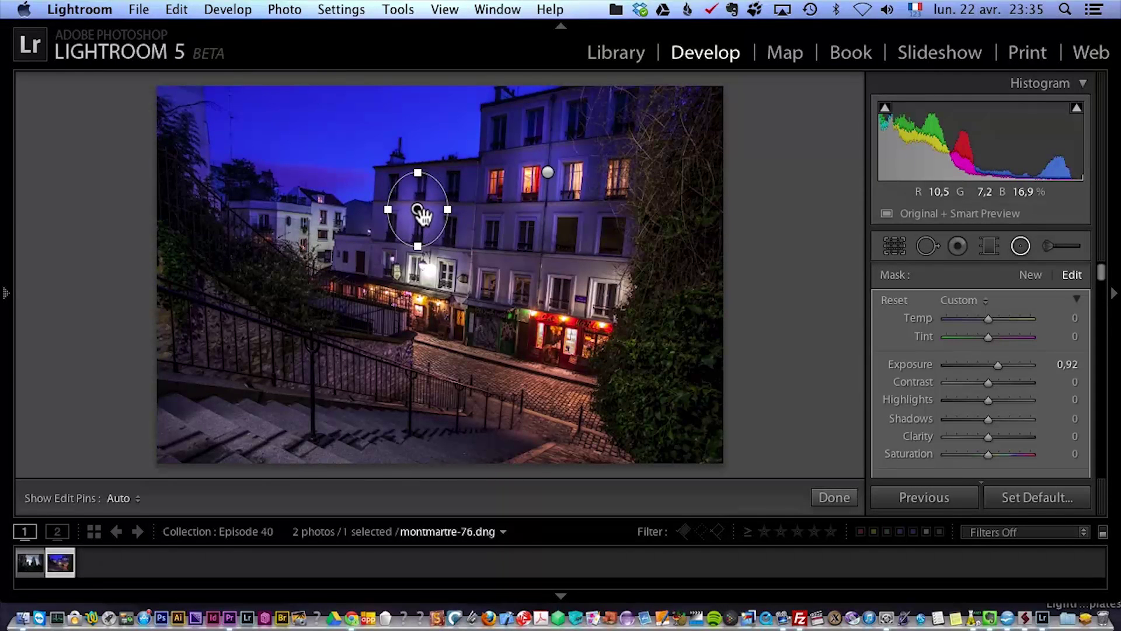
pyautogui.moveTo(421, 215); pyautogui.dragTo(273, 316)
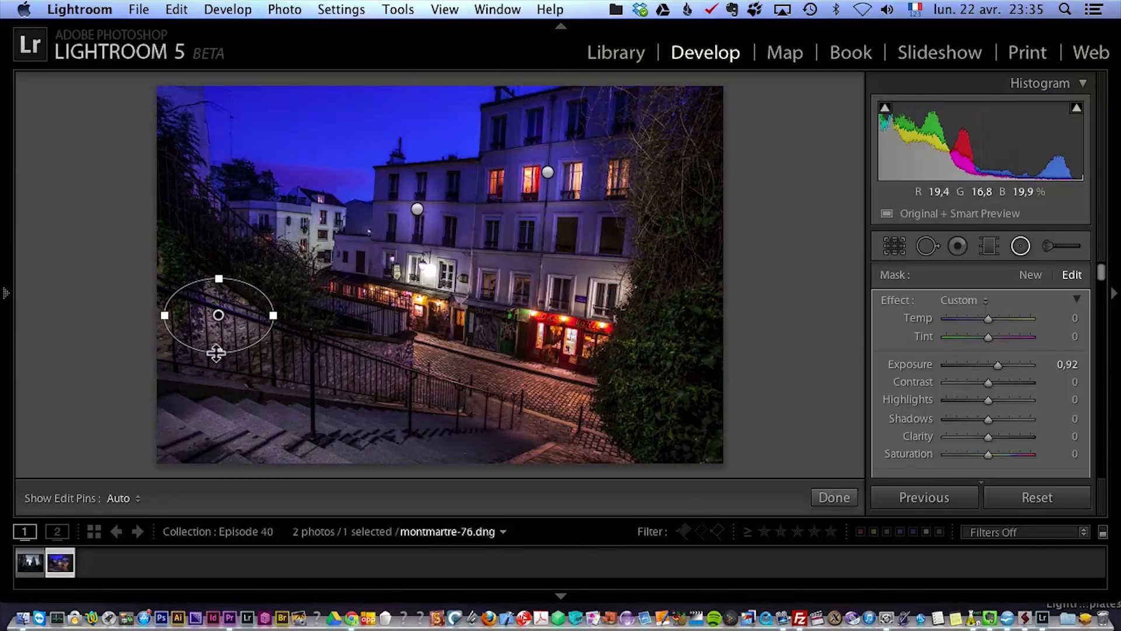
pyautogui.moveTo(216, 353); pyautogui.dragTo(219, 381)
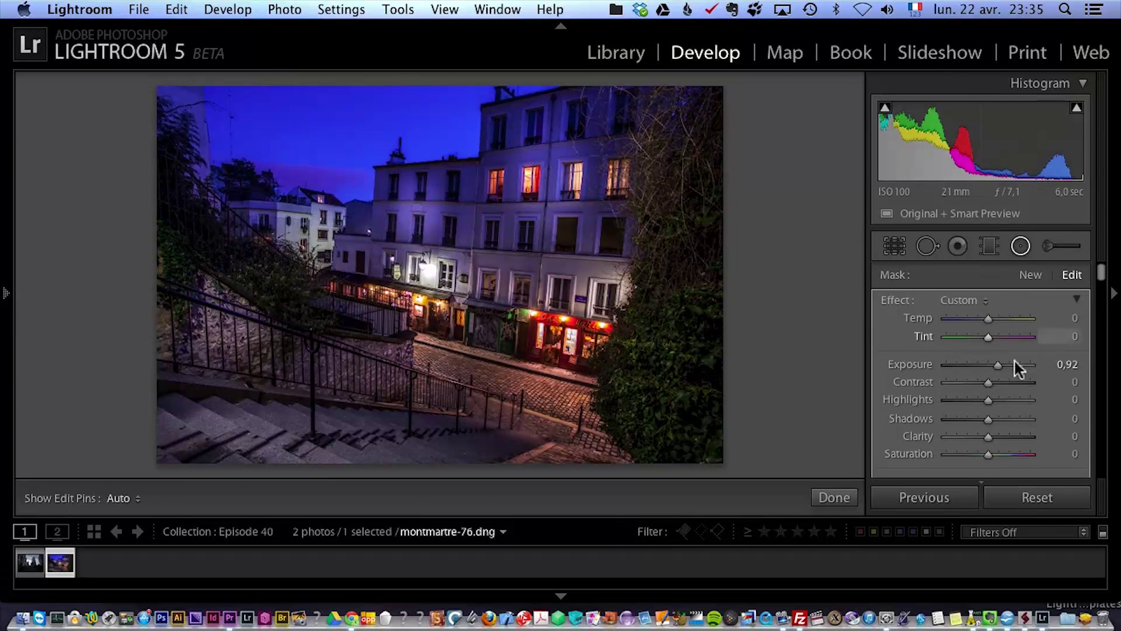
pyautogui.moveTo(1000, 364); pyautogui.dragTo(1001, 366)
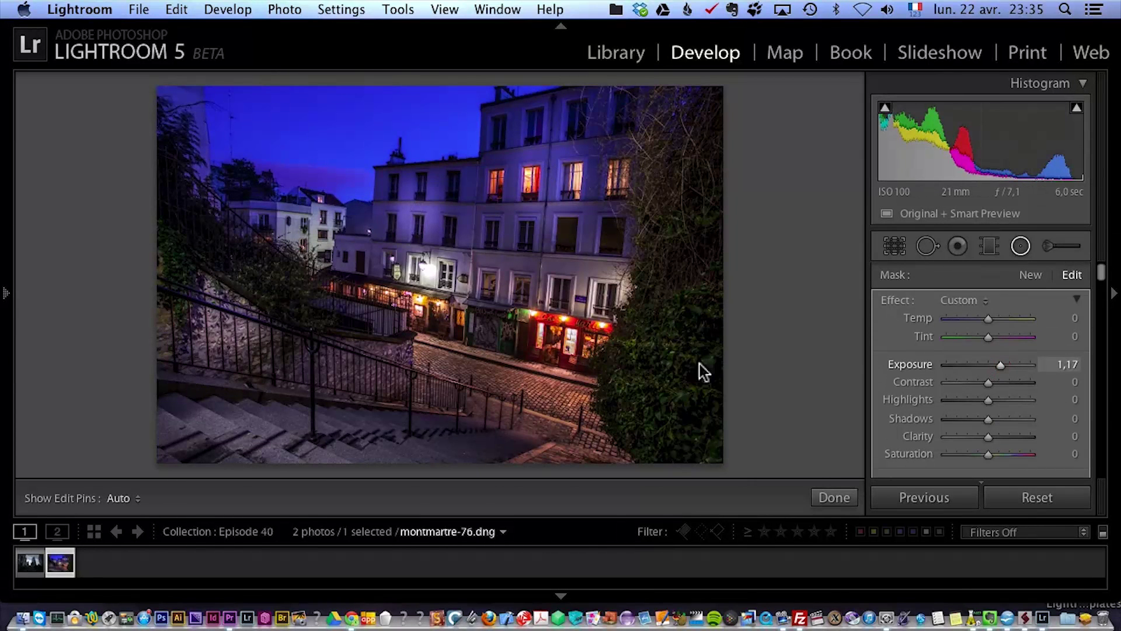
# - Duplicate the filter onto the stairs and the white house, reshaping each oval
pyautogui.press('alt')
pyautogui.moveTo(219, 316); pyautogui.dragTo(358, 368)
pyautogui.moveTo(361, 308); pyautogui.dragTo(359, 318)
pyautogui.moveTo(415, 368); pyautogui.dragTo(394, 368)
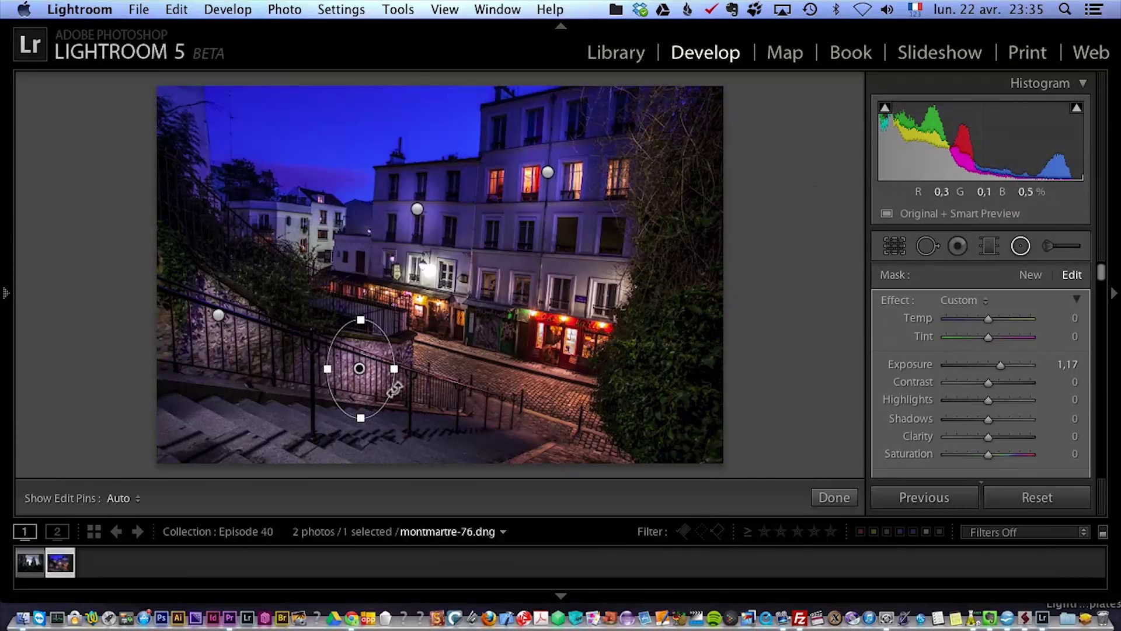
pyautogui.moveTo(359, 368); pyautogui.dragTo(292, 225)
pyautogui.moveTo(292, 178); pyautogui.dragTo(292, 238)
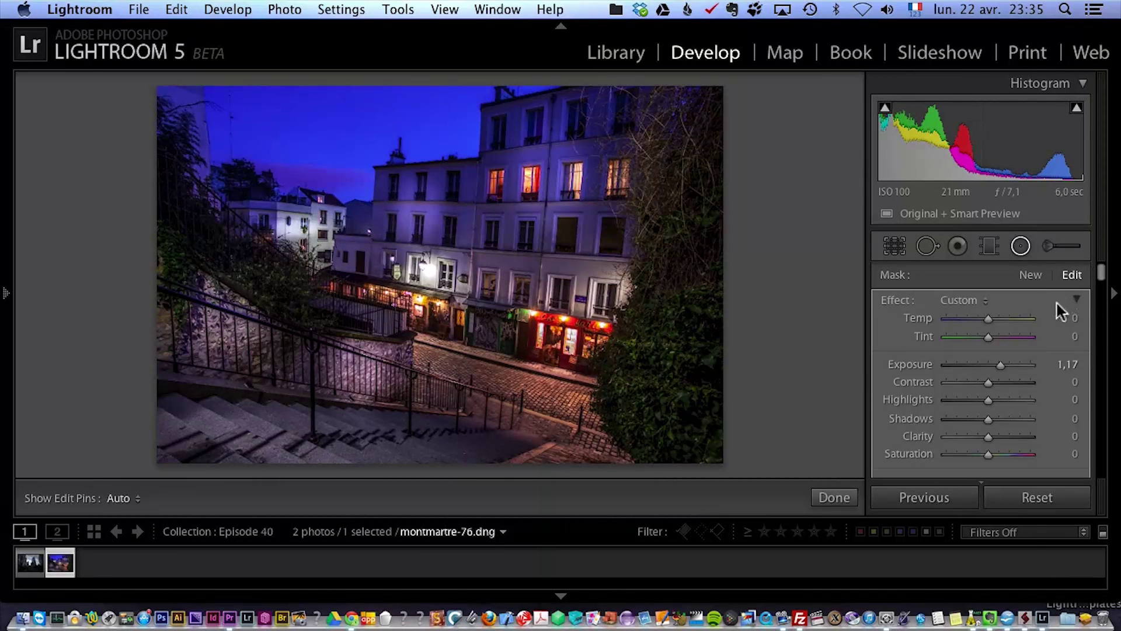
# - Toggle the radial filters off and on to compare the dodging
pyautogui.scroll(-4, 1101, 283)
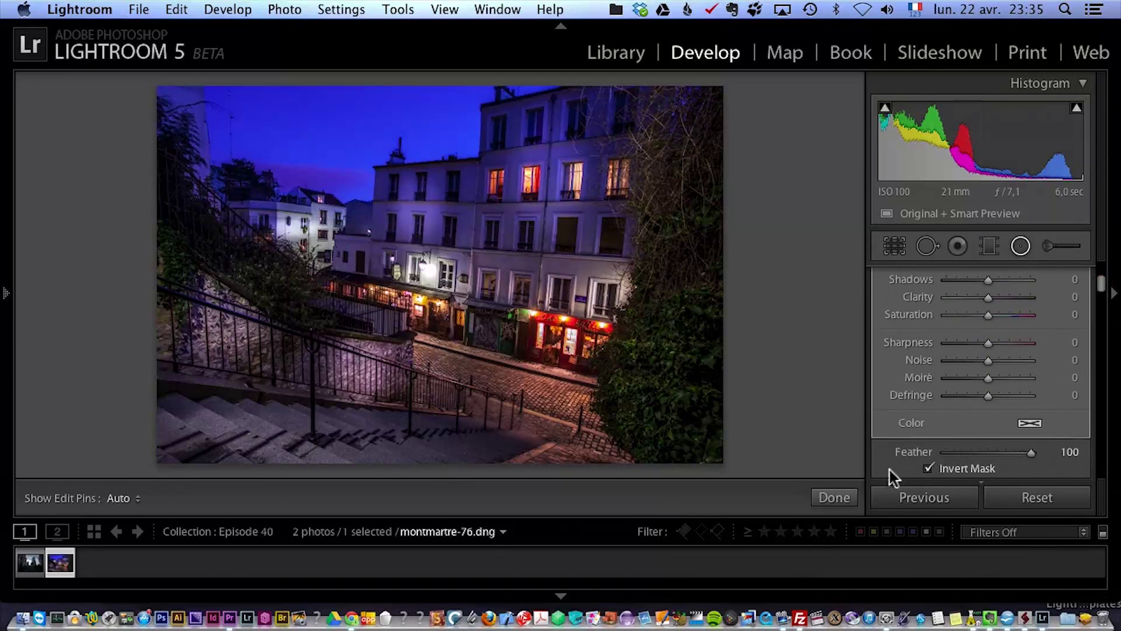
pyautogui.scroll(-6, 1111, 302)
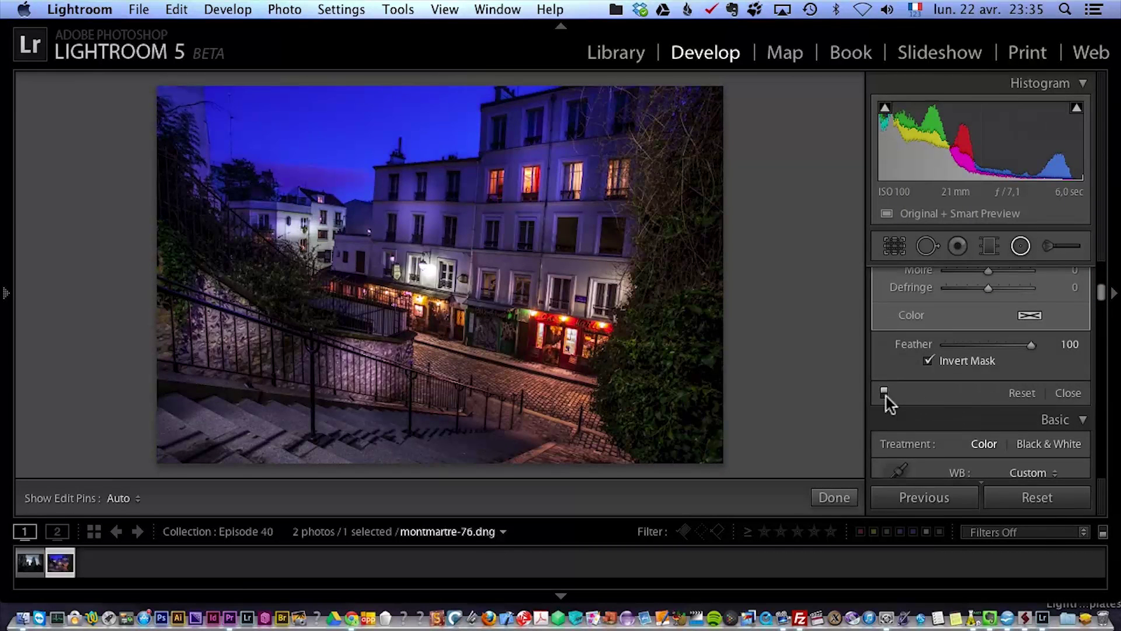
pyautogui.click(885, 396)
pyautogui.click(885, 396)
pyautogui.click(885, 396)
pyautogui.click(885, 396)
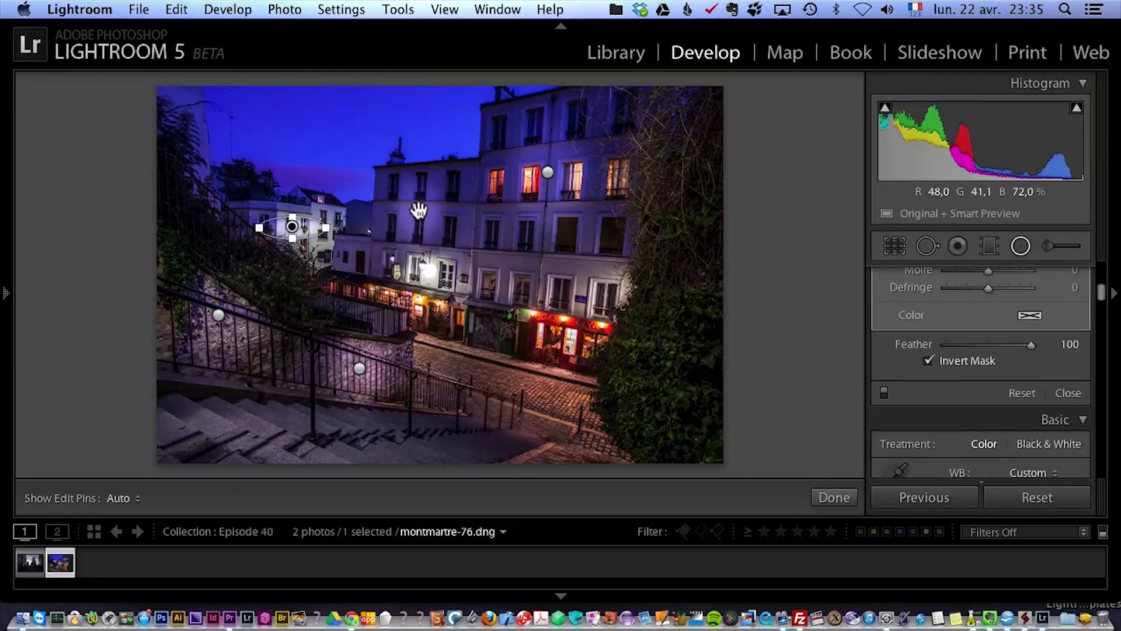
# - Copy filters onto the lit facade windows below and the neighbouring shopfronts
pyautogui.press('alt')
pyautogui.moveTo(418, 209); pyautogui.dragTo(447, 245)
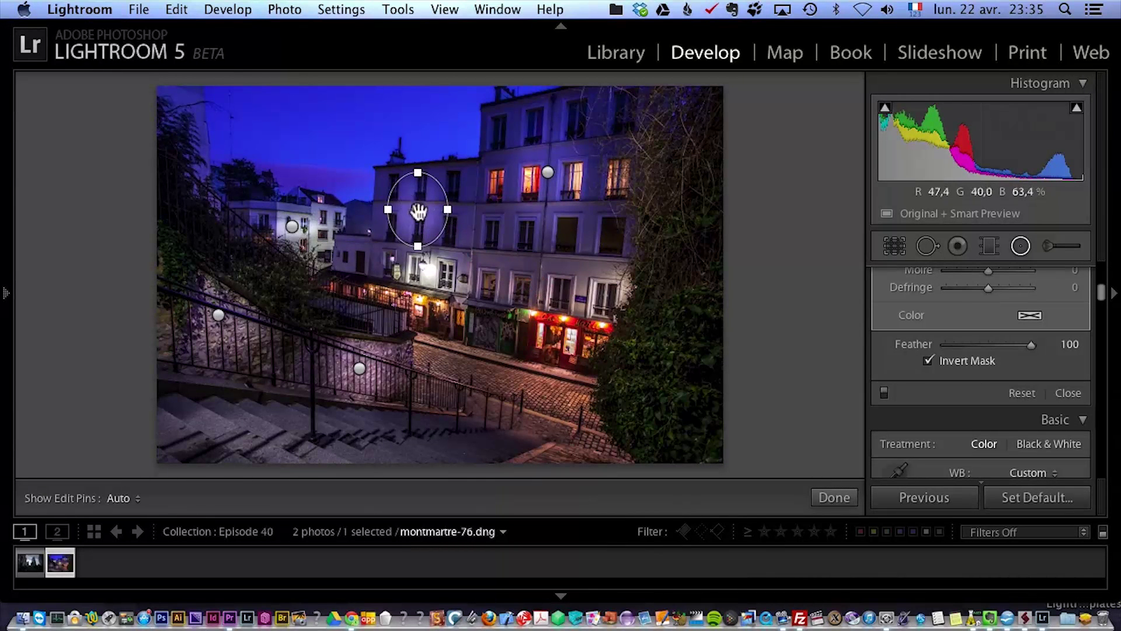
pyautogui.moveTo(418, 209); pyautogui.dragTo(627, 351)
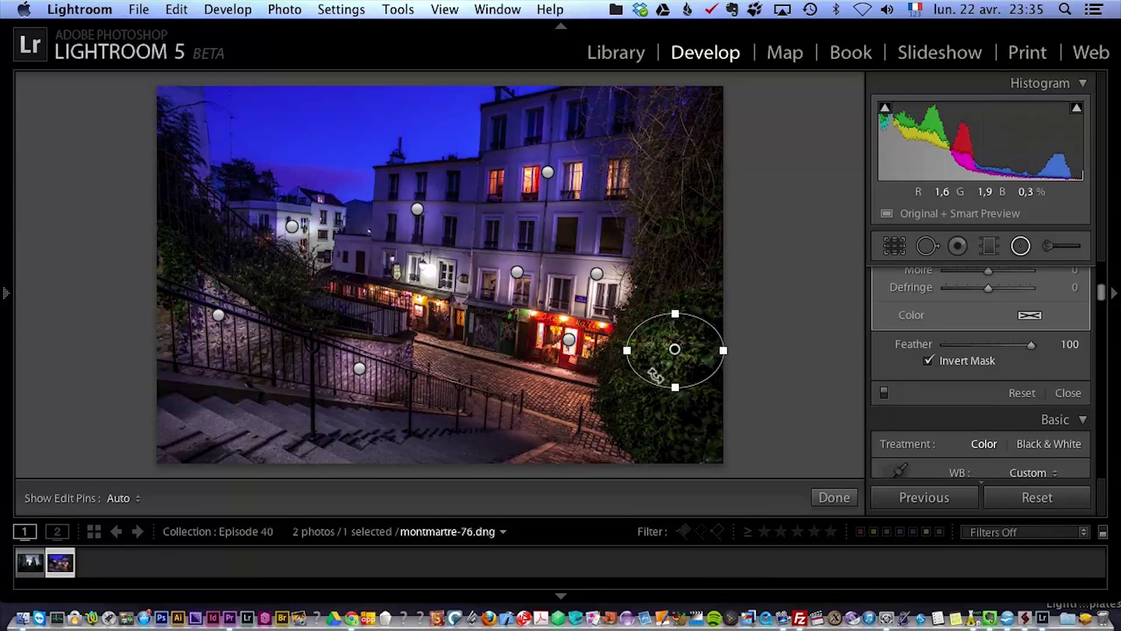
pyautogui.keyDown('alt'); pyautogui.click(569, 340); pyautogui.keyUp('alt')
pyautogui.moveTo(569, 340); pyautogui.dragTo(489, 326)
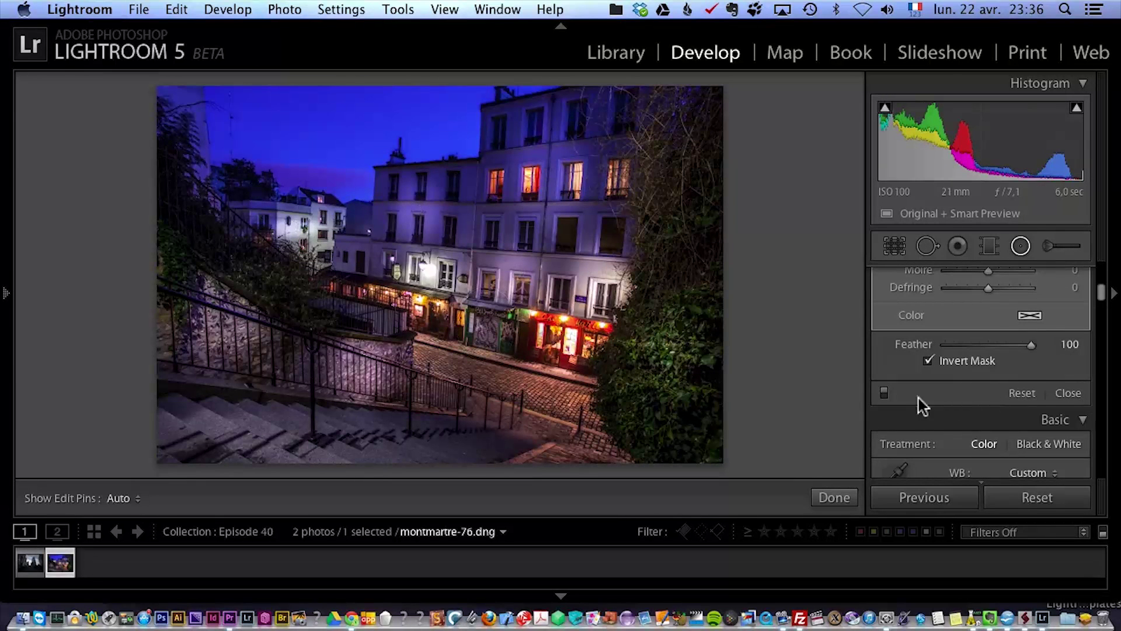
# - Compare with filters toggled off, then lower the stairs filter's Exposure to 0.75
pyautogui.click(884, 392)
pyautogui.click(885, 393)
pyautogui.click(884, 392)
pyautogui.click(884, 393)
pyautogui.moveTo(1101, 300); pyautogui.dragTo(1101, 280)
pyautogui.moveTo(999, 371); pyautogui.dragTo(994, 367)
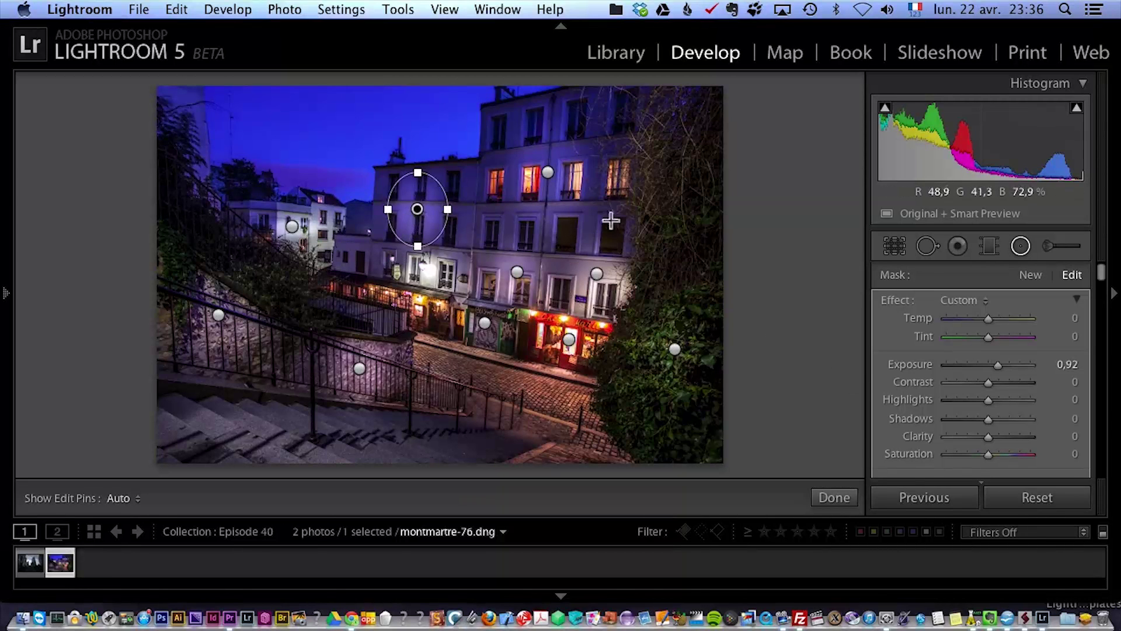
pyautogui.moveTo(996, 367); pyautogui.dragTo(1001, 366)
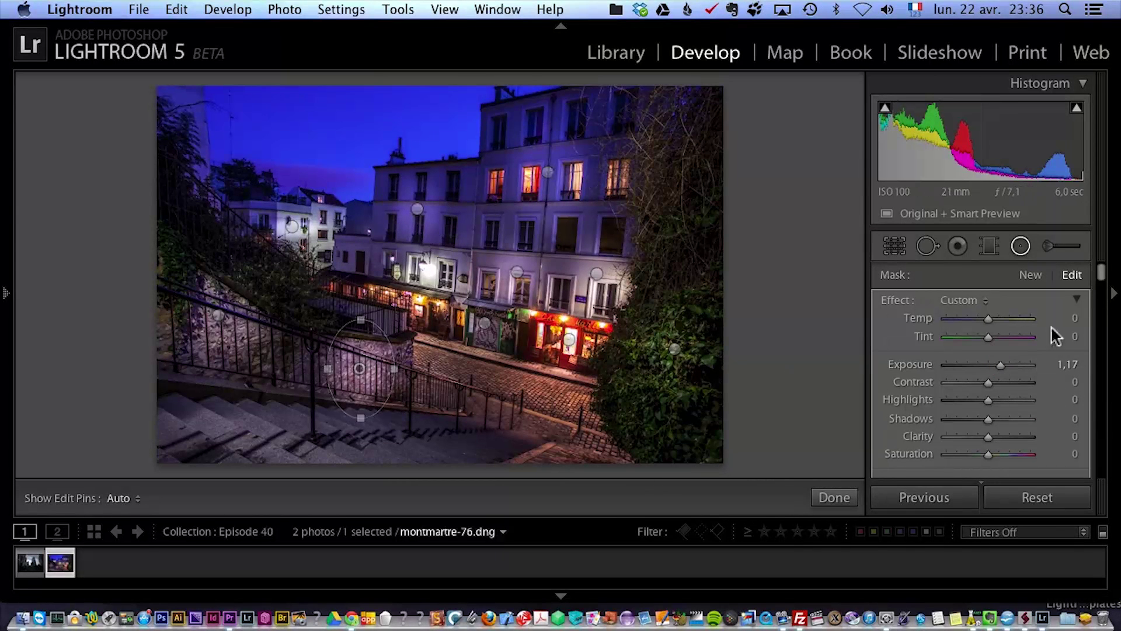
pyautogui.moveTo(1003, 372); pyautogui.dragTo(1000, 373)
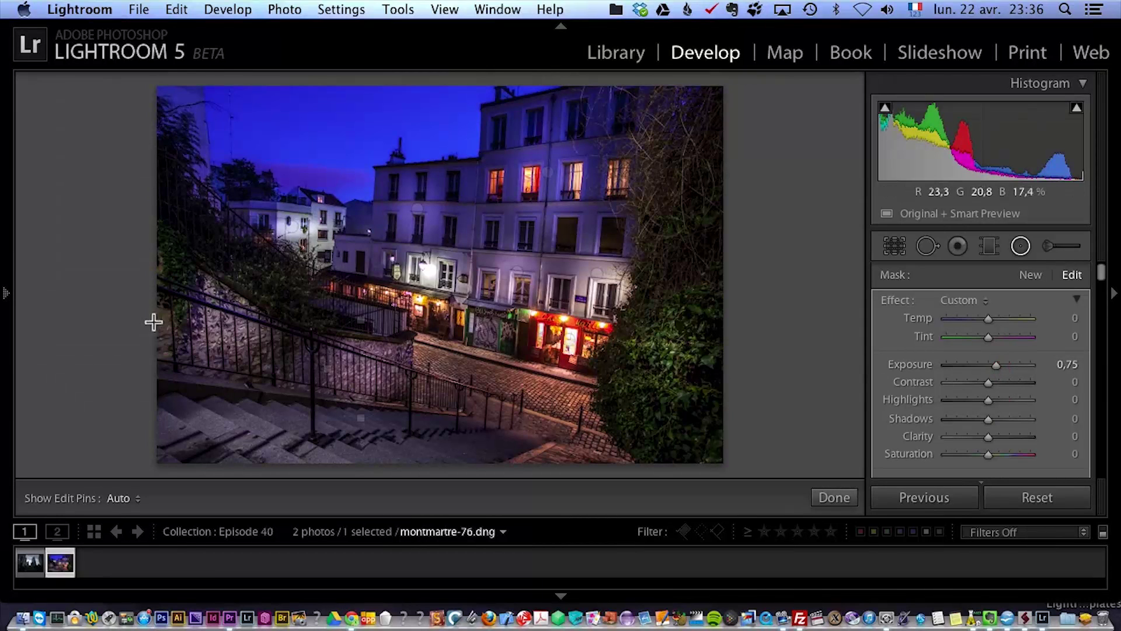
# - Lower another filter to Exposure 0.83 and the white house filter to 0.67, then finish
pyautogui.click(211, 321)
pyautogui.moveTo(997, 363); pyautogui.dragTo(1000, 365)
pyautogui.moveTo(292, 226); pyautogui.dragTo(327, 228)
pyautogui.moveTo(997, 367); pyautogui.dragTo(992, 366)
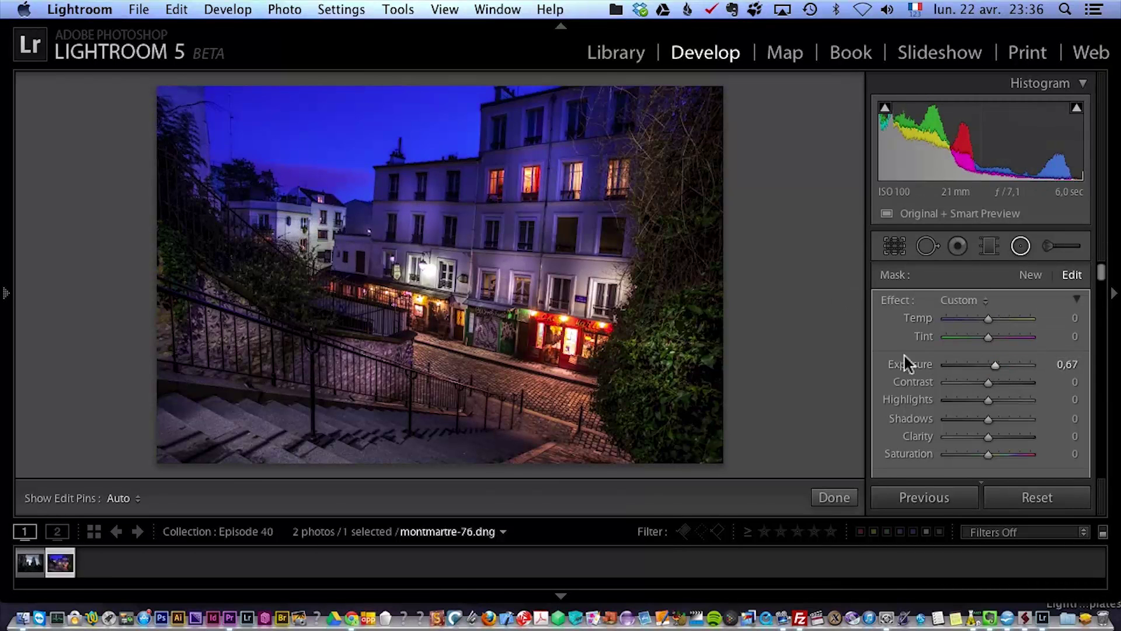
pyautogui.click(675, 349)
pyautogui.click(845, 496)
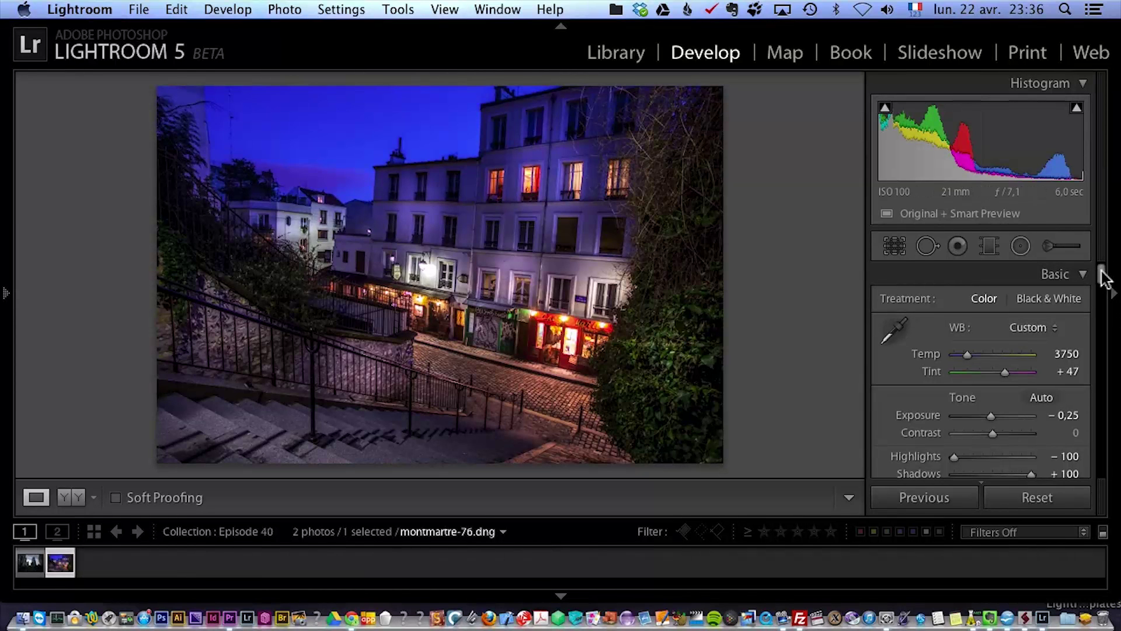
# - Apply Upright Auto, profile and chromatic aberration corrections, and a −7 post-crop vignette
pyautogui.moveTo(1101, 275); pyautogui.dragTo(1102, 257)
pyautogui.moveTo(1104, 275); pyautogui.dragTo(1119, 415)
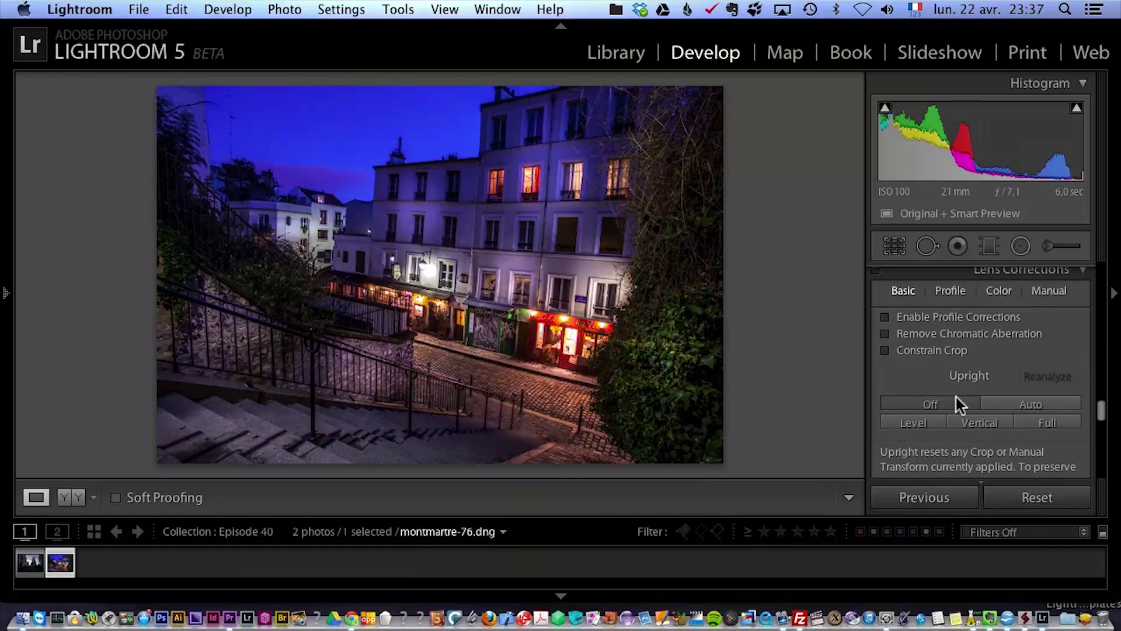
pyautogui.click(1031, 405)
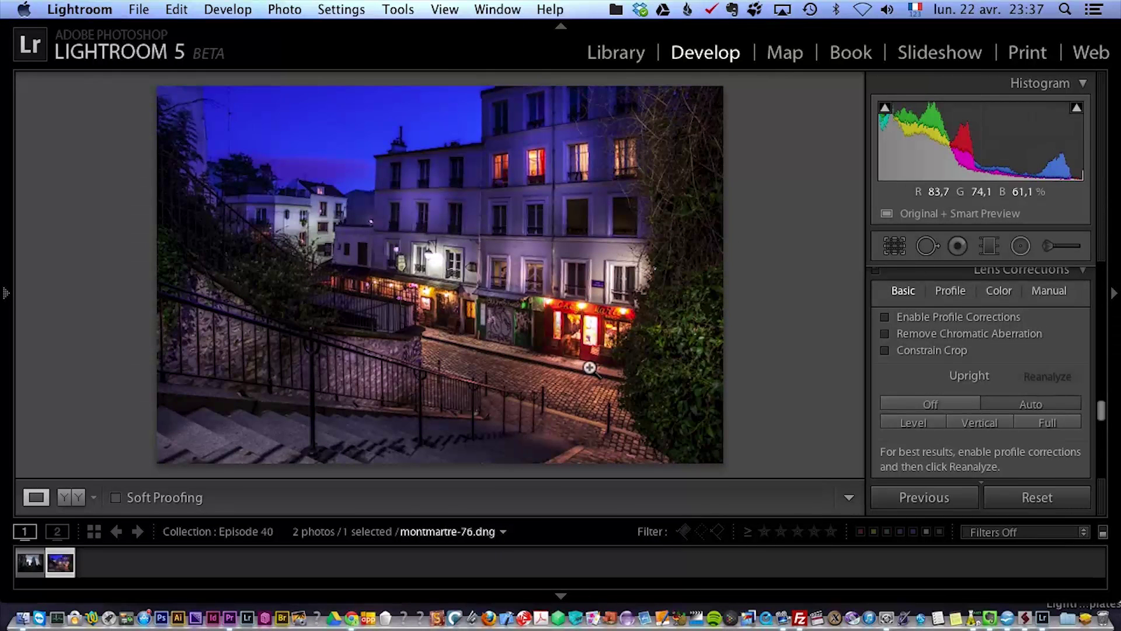
pyautogui.click(912, 317)
pyautogui.click(922, 334)
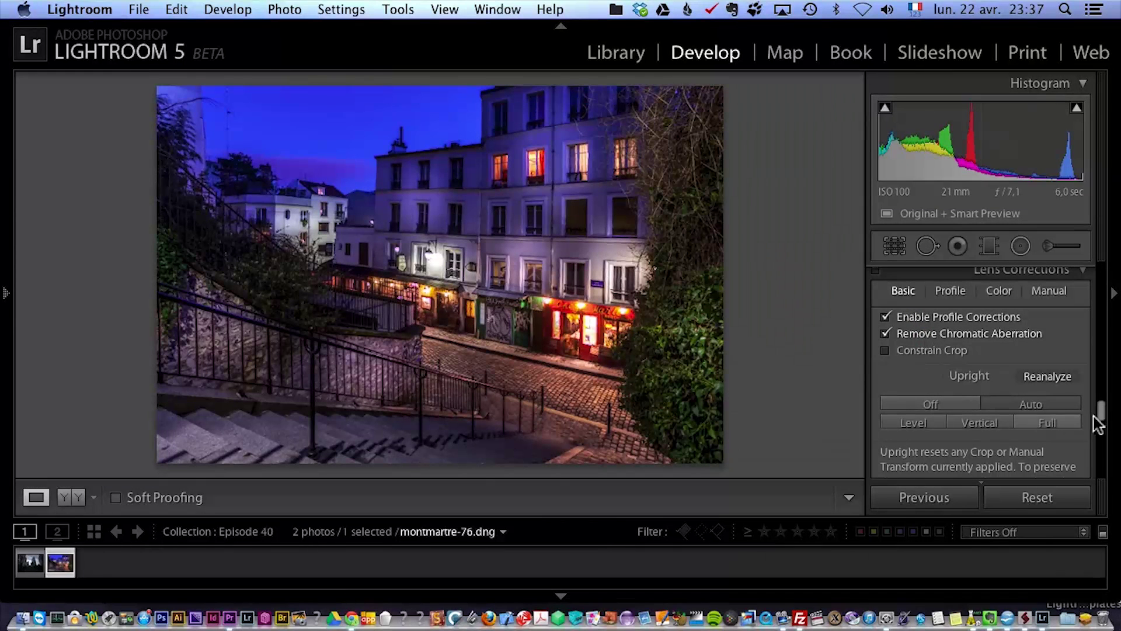
pyautogui.moveTo(1102, 412); pyautogui.dragTo(1109, 438)
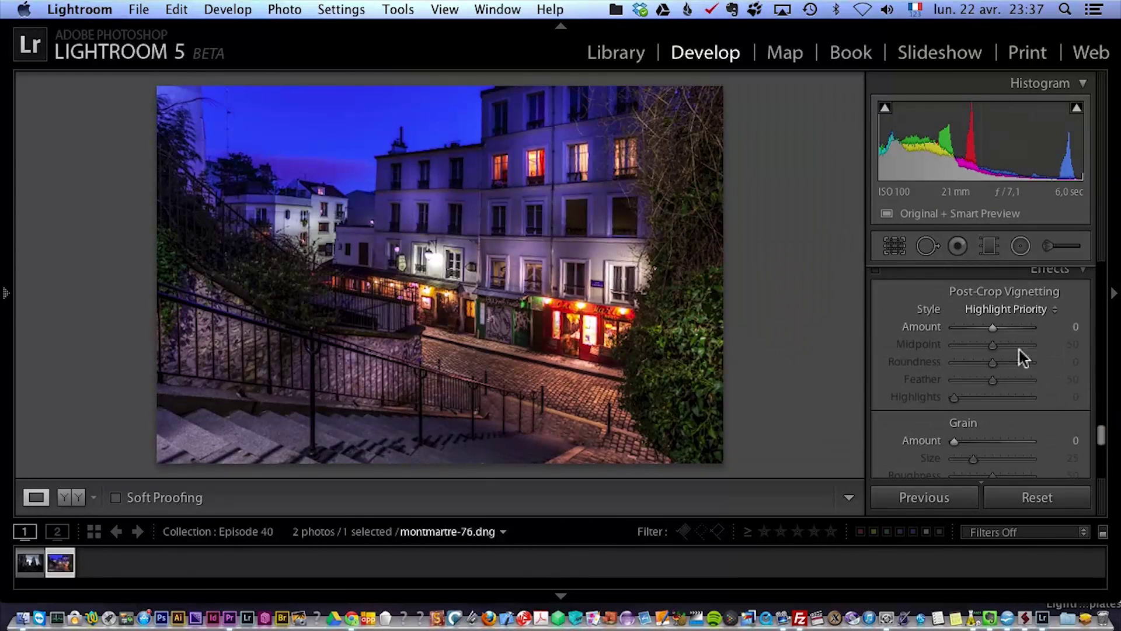
pyautogui.moveTo(993, 331); pyautogui.dragTo(990, 338)
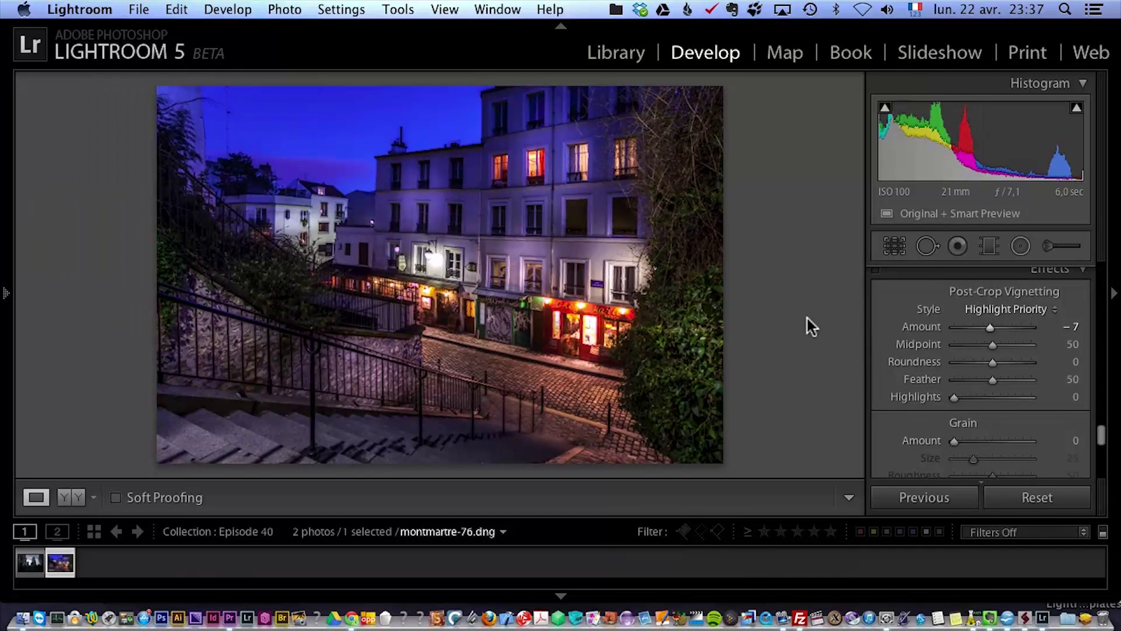
# - Toggle the Before view with backslash to compare against the unedited original, then return
pyautogui.press('alt')
pyautogui.press('\\')
pyautogui.press('\\')
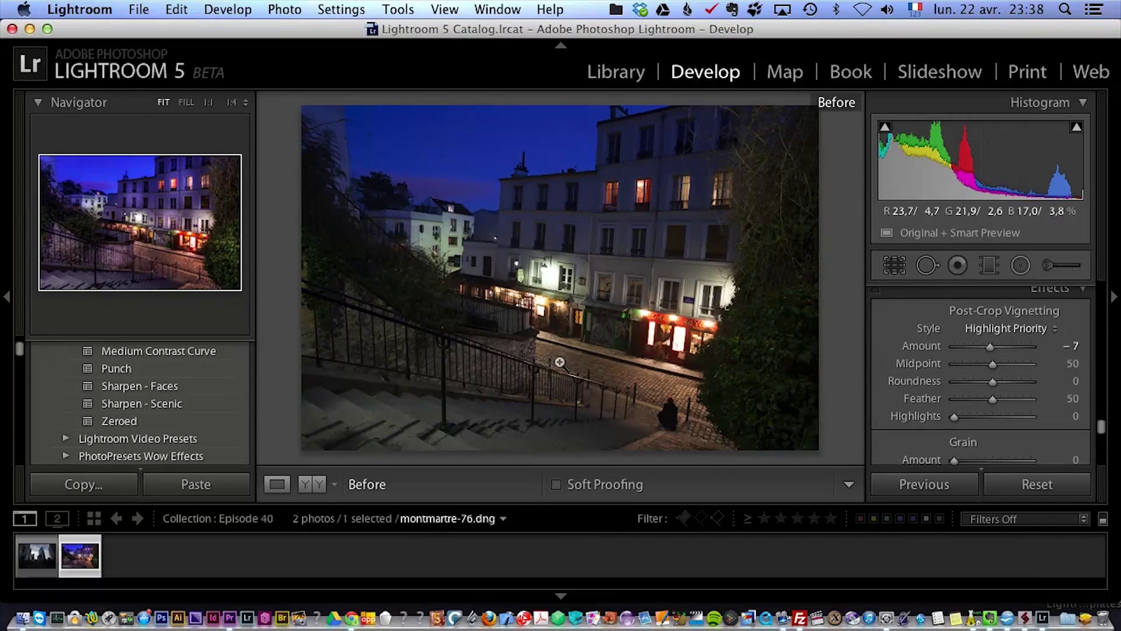
pyautogui.press('\\')
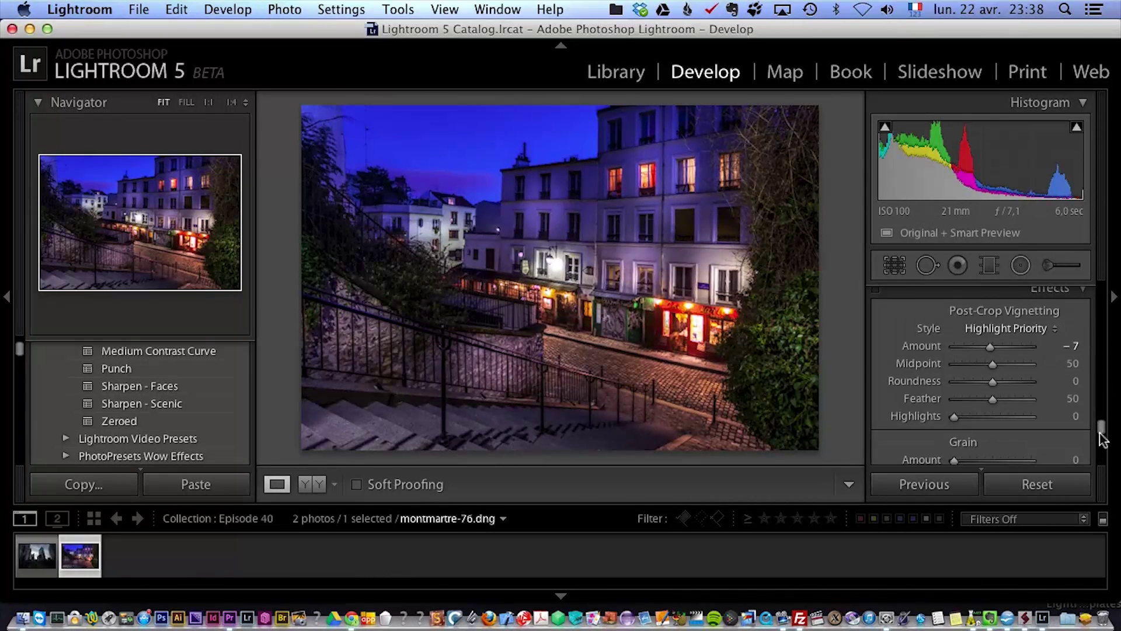
pyautogui.moveTo(1103, 431)
pyautogui.mouseDown()
pyautogui.moveTo(1102, 458)
pyautogui.moveTo(1103, 413)
pyautogui.mouseUp()
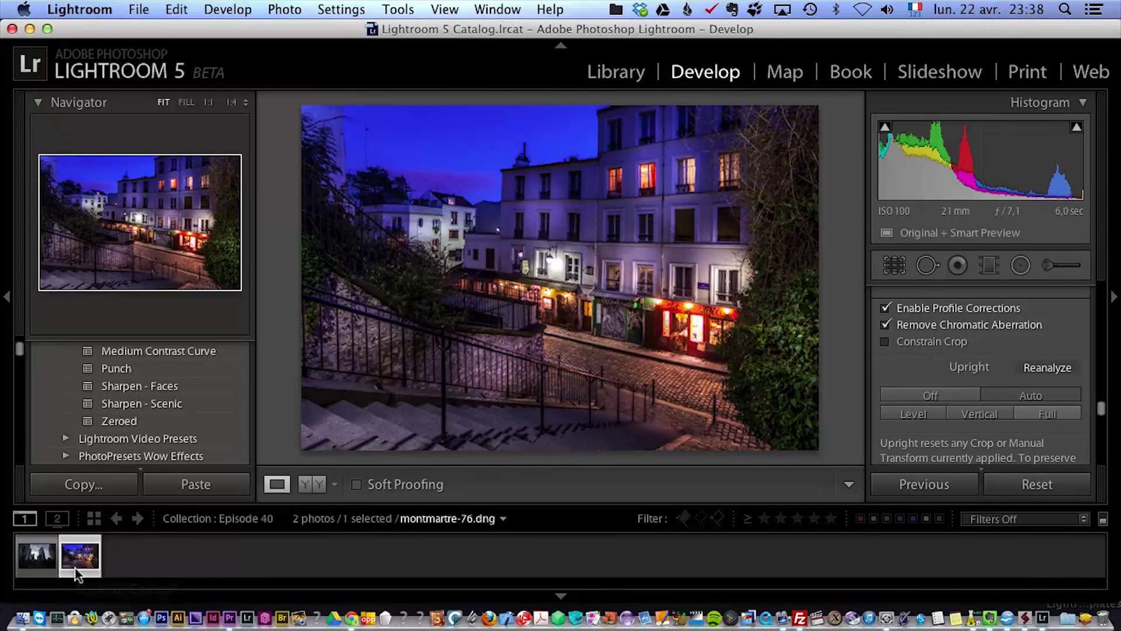
# - Switch to defense-35.cr2 and set Shadows +100, Highlights −100, Whites +68, Blacks −14
pyautogui.click(35, 558)
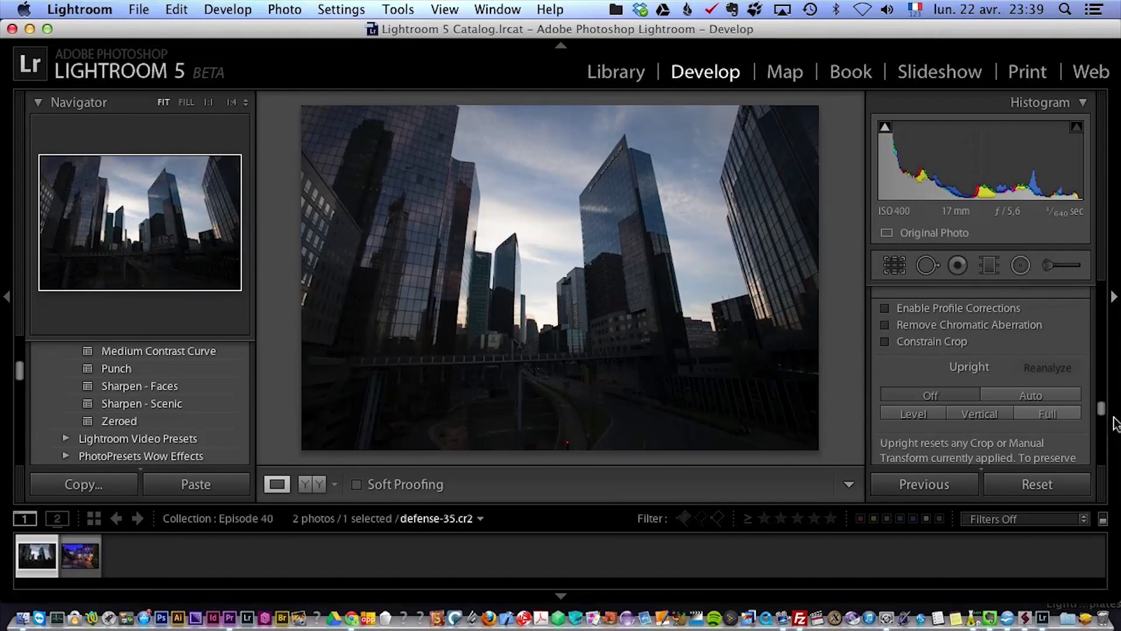
pyautogui.moveTo(1103, 412); pyautogui.dragTo(1103, 295)
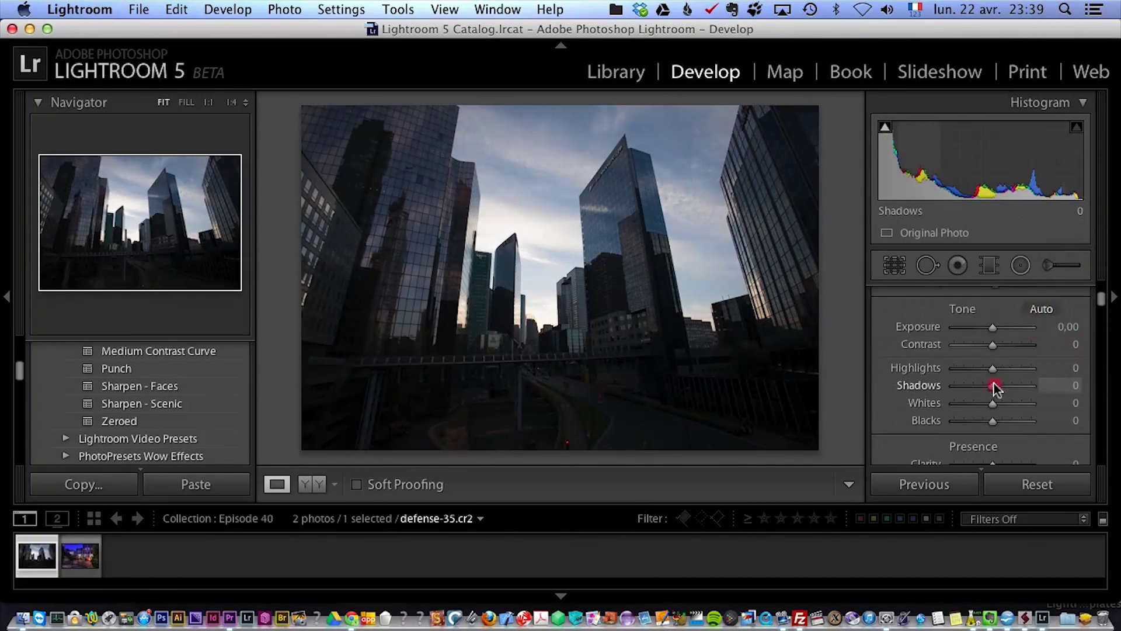
pyautogui.moveTo(993, 386); pyautogui.dragTo(1062, 384)
pyautogui.moveTo(993, 368); pyautogui.dragTo(946, 370)
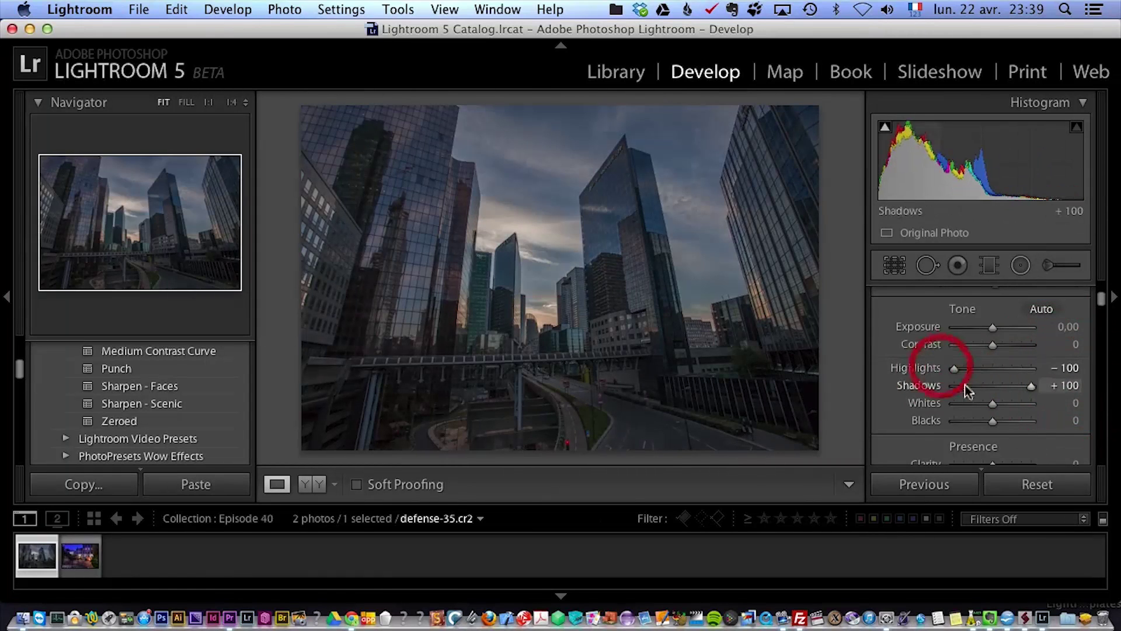
pyautogui.moveTo(993, 406)
pyautogui.mouseDown()
pyautogui.moveTo(1021, 409)
pyautogui.moveTo(989, 419)
pyautogui.mouseUp()
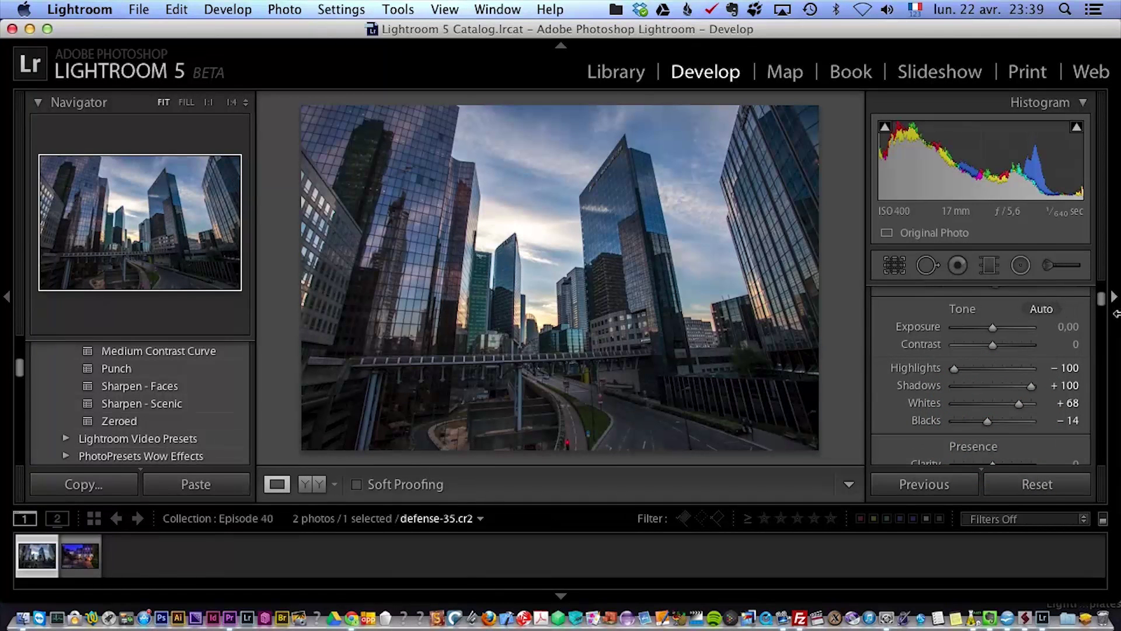
# - Set the white balance to Daylight and Clarity to +34
pyautogui.scroll(2, 1105, 304)
pyautogui.click(1048, 304)
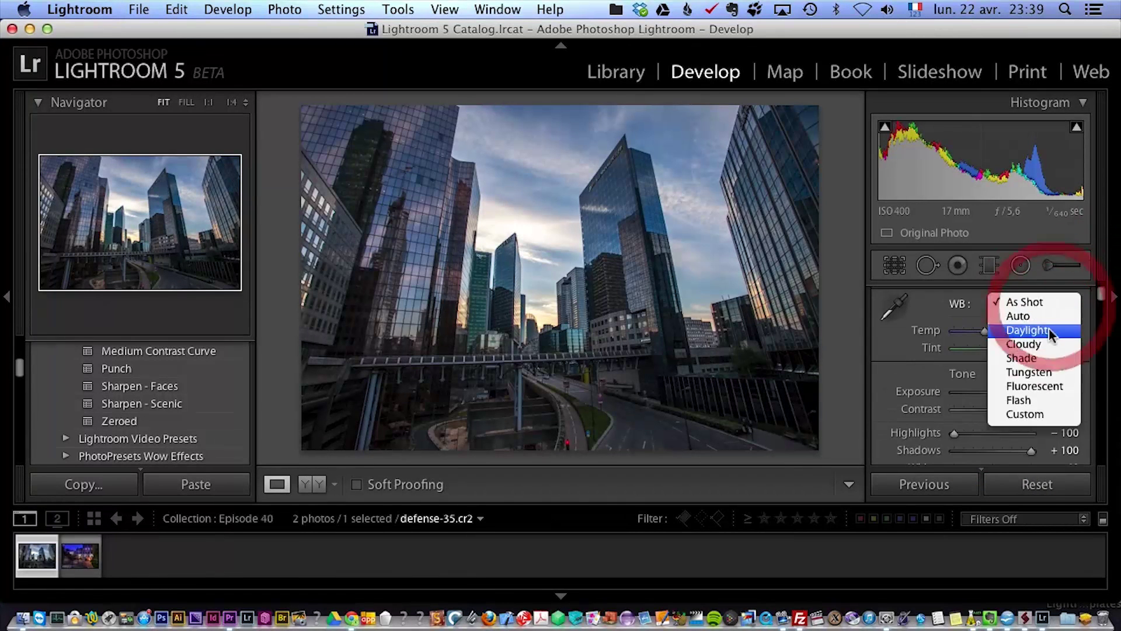
pyautogui.click(1049, 330)
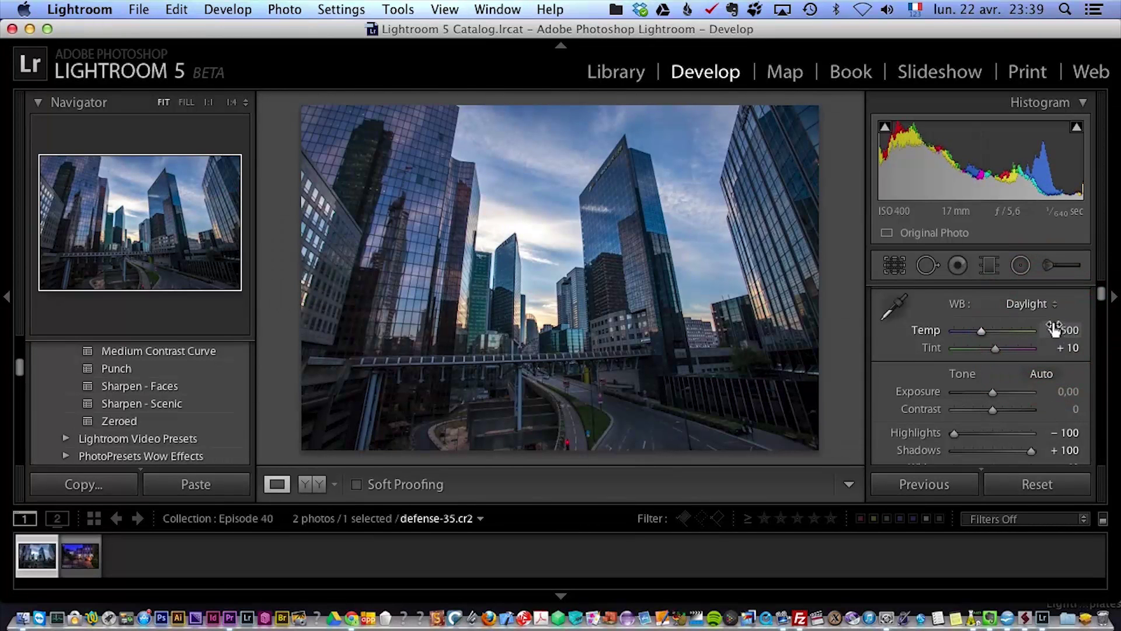
pyautogui.scroll(-5, 1095, 303)
pyautogui.moveTo(993, 379); pyautogui.dragTo(1005, 382)
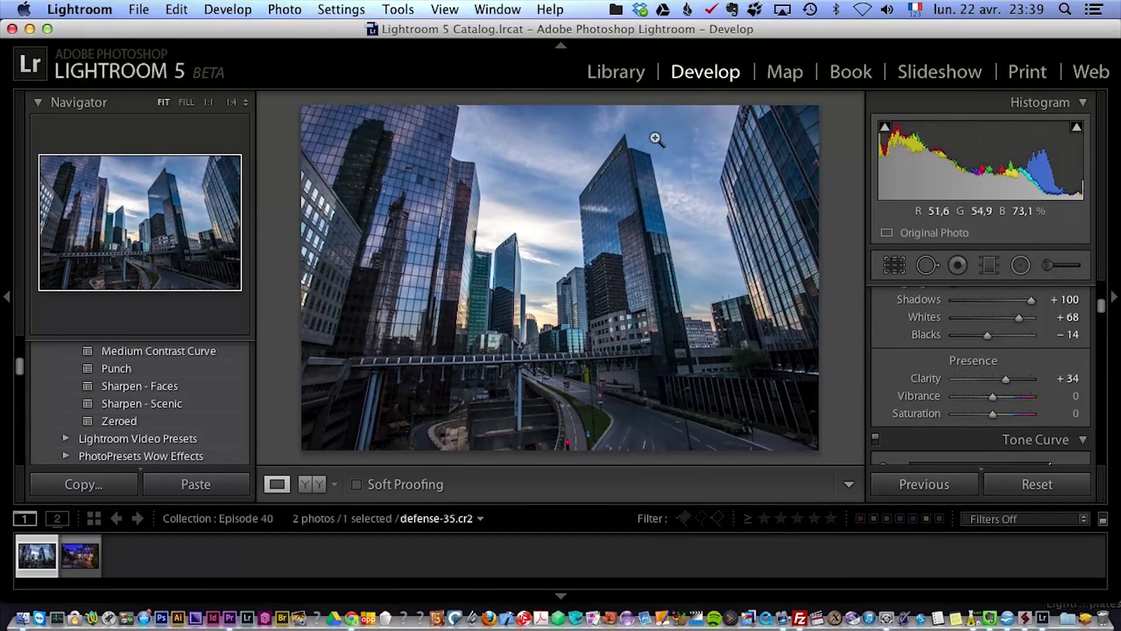
pyautogui.click(926, 267)
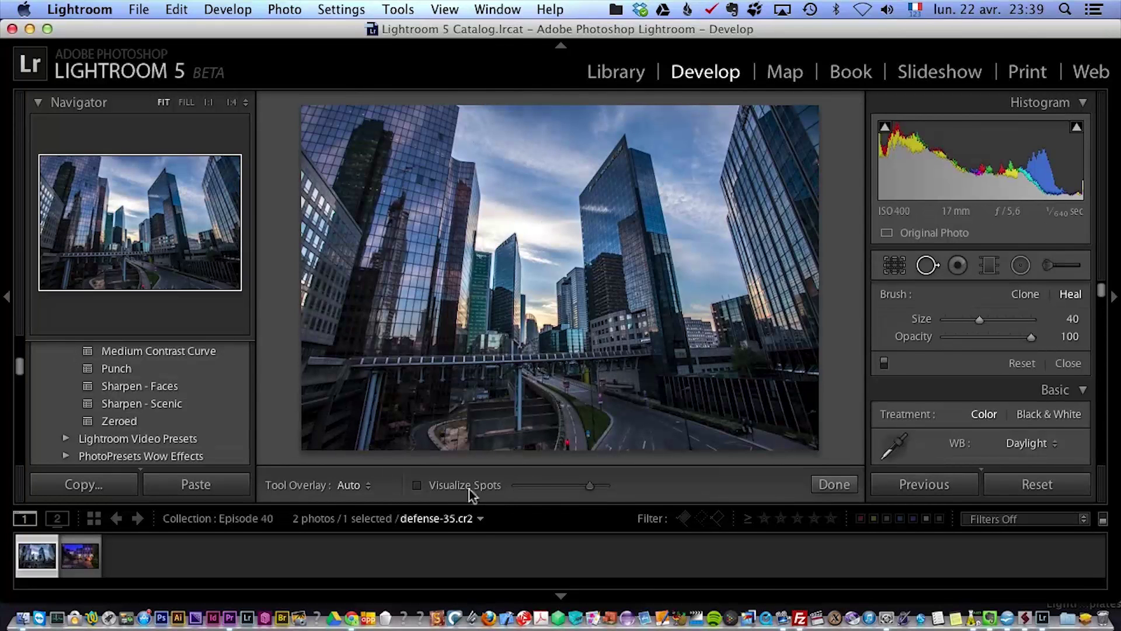
# - With Visualize Spots at 1:1, heal the dust speck in the sky and close Spot Removal
pyautogui.click(417, 485)
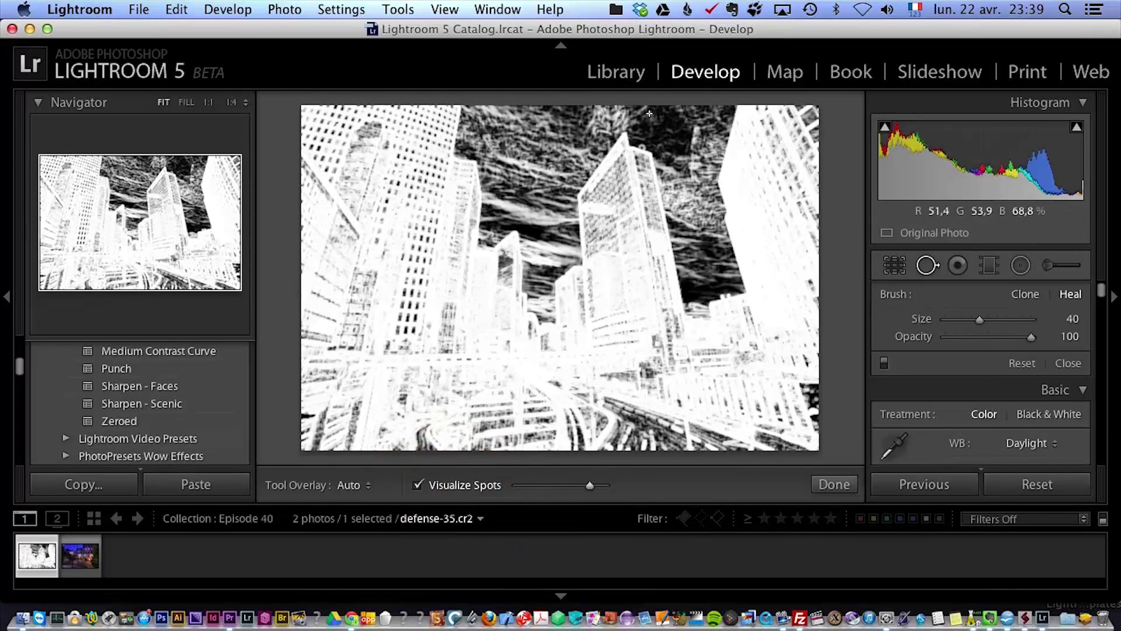
pyautogui.press('z')
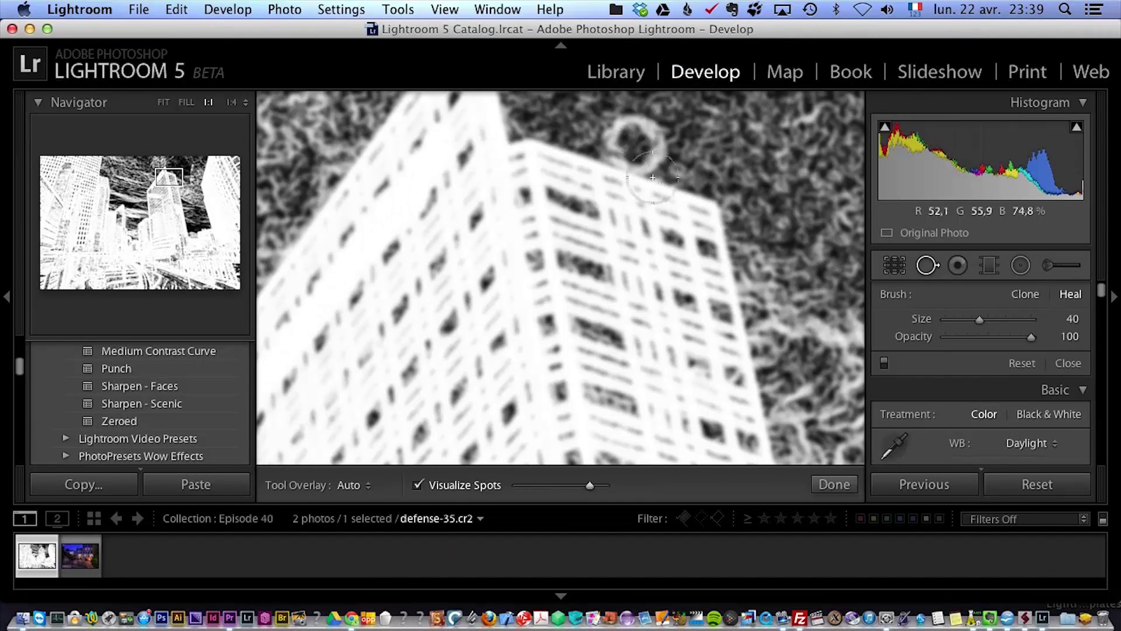
pyautogui.click(455, 488)
pyautogui.click(454, 488)
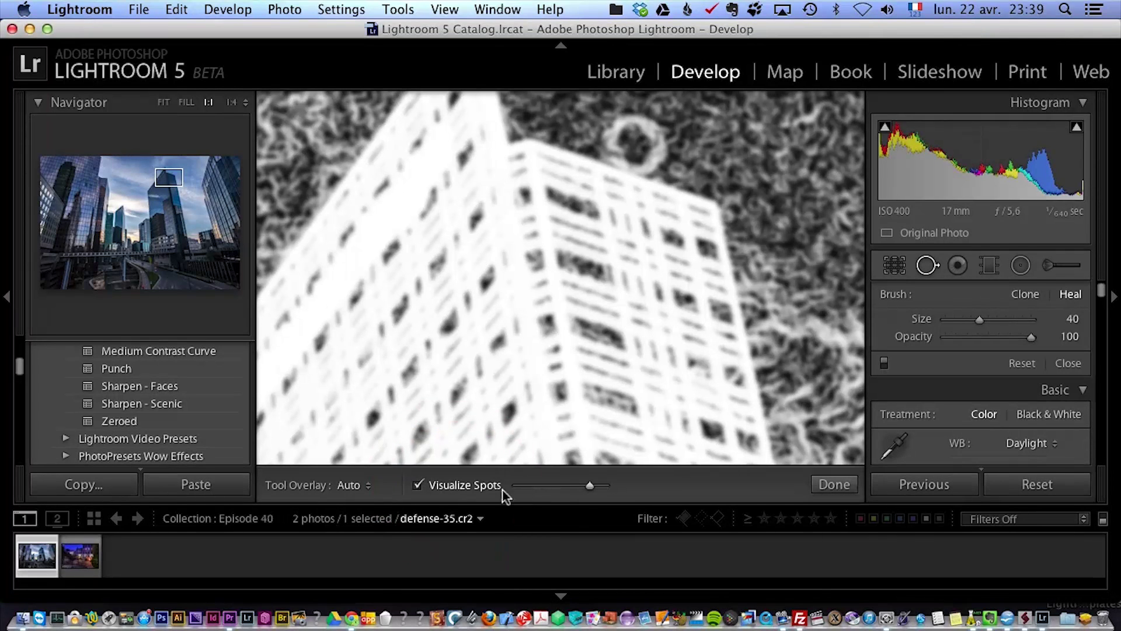
pyautogui.click(462, 487)
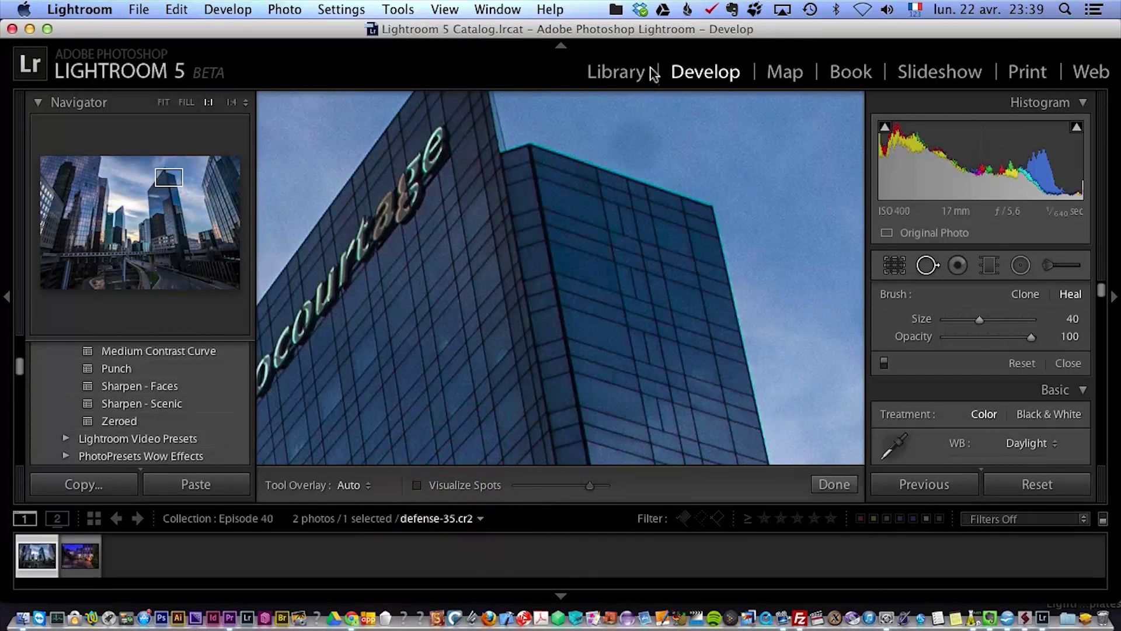
pyautogui.click(645, 147)
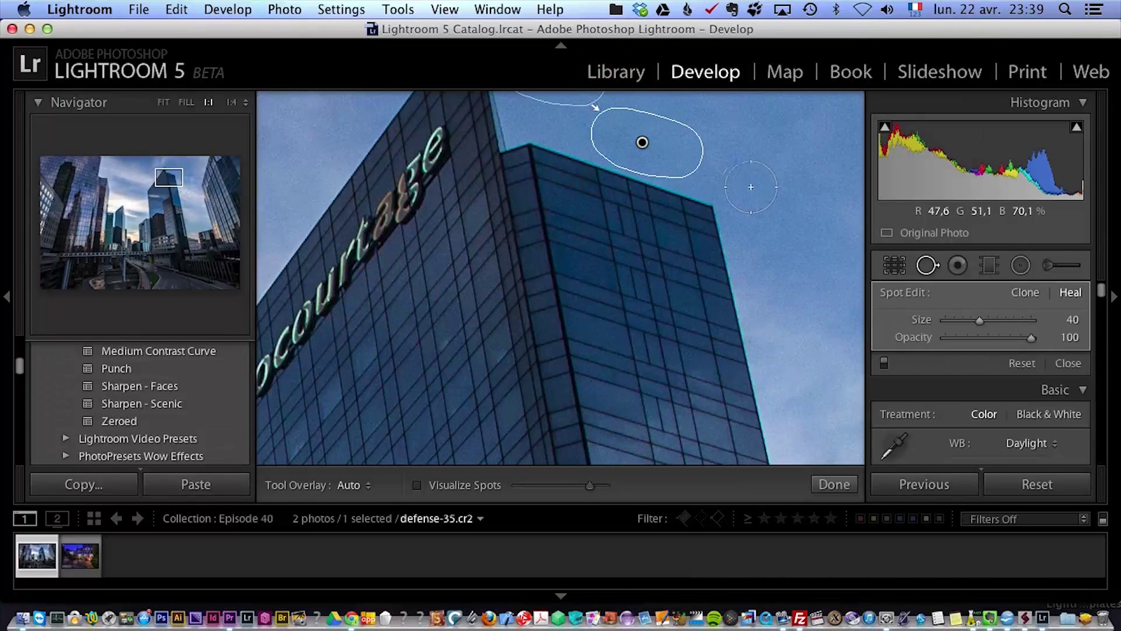
pyautogui.click(1080, 365)
# - Zoom in and pan around the bridge area, then return to the whole-photo view
pyautogui.click(493, 375)
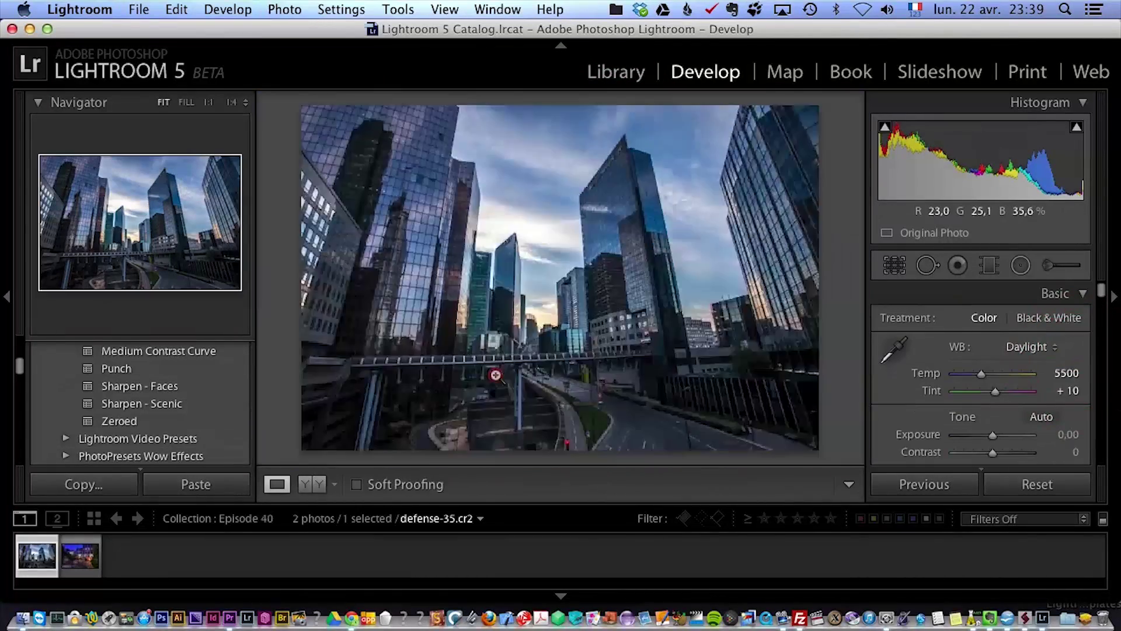
pyautogui.click(494, 375)
pyautogui.moveTo(496, 374); pyautogui.dragTo(793, 243)
pyautogui.click(733, 303)
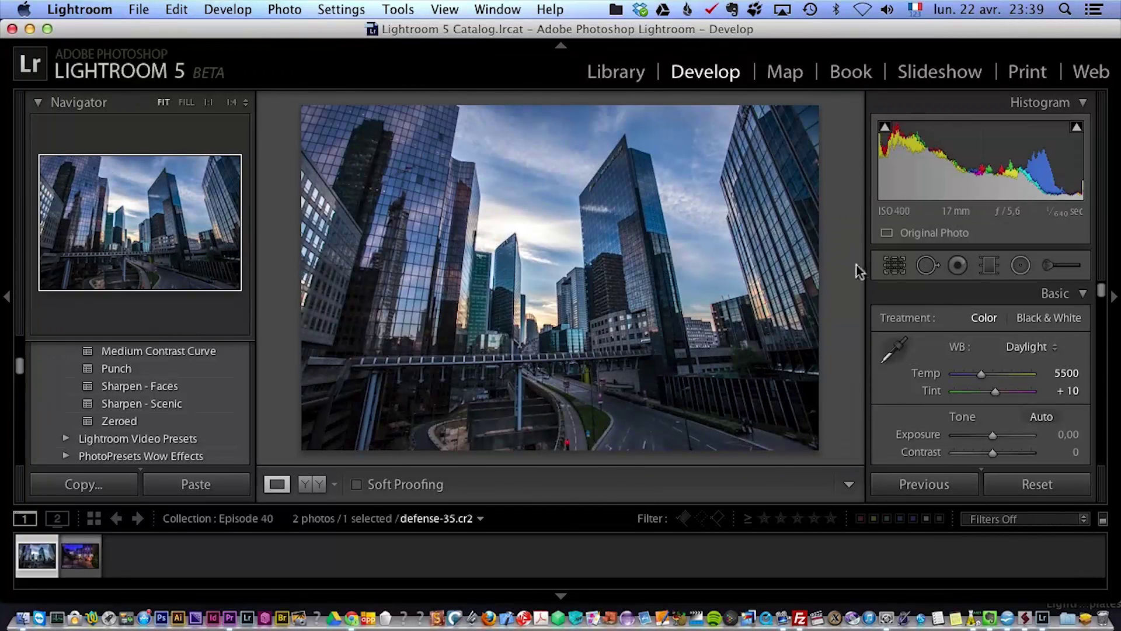
# - Apply Upright Auto and compare it against Off a couple of times
pyautogui.moveTo(1107, 296); pyautogui.dragTo(1112, 420)
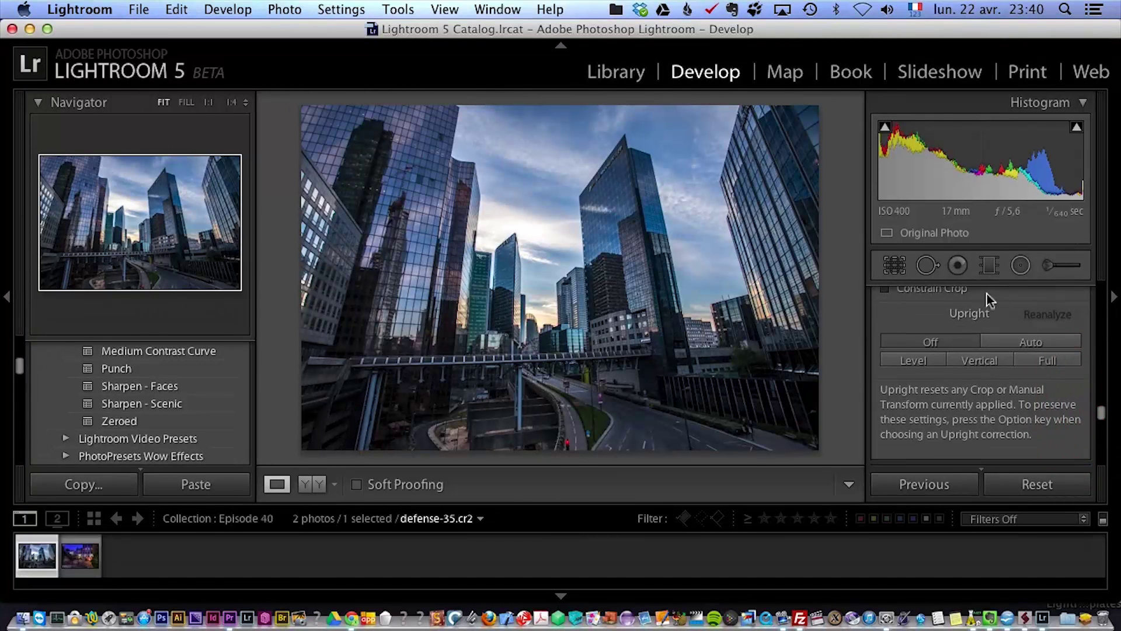
pyautogui.click(1052, 344)
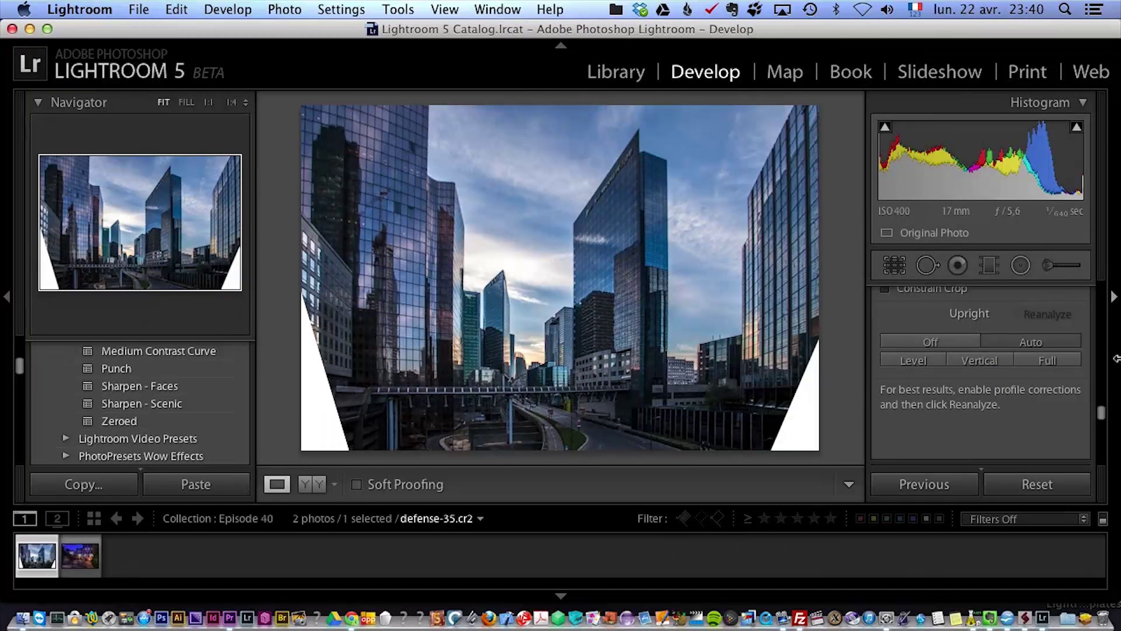
pyautogui.click(952, 341)
pyautogui.click(1018, 339)
pyautogui.click(943, 343)
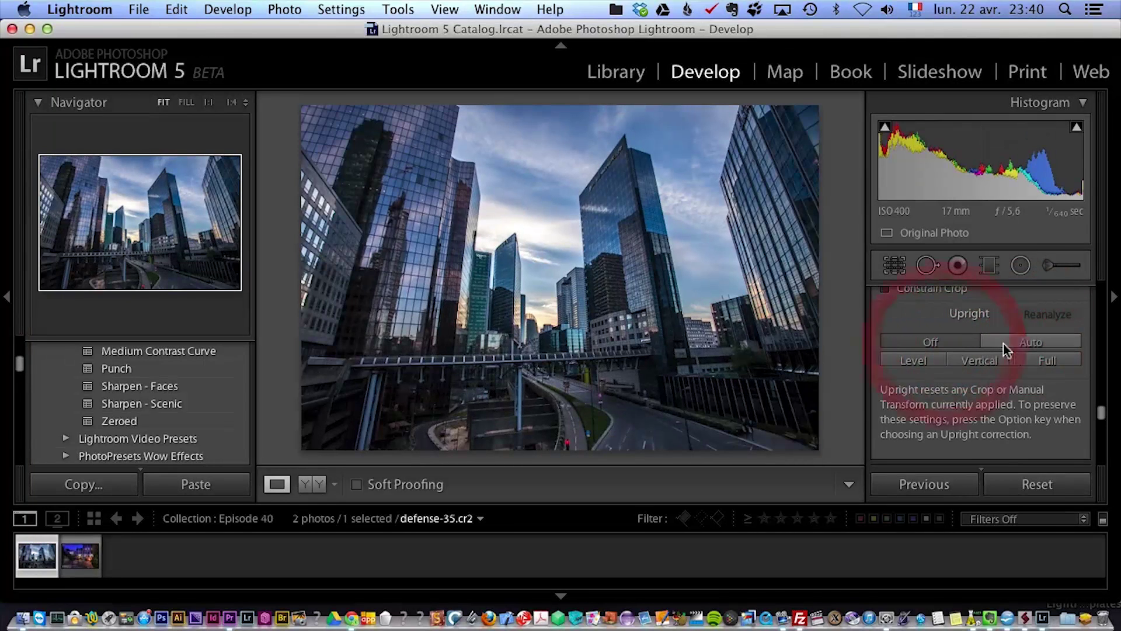
pyautogui.click(1012, 343)
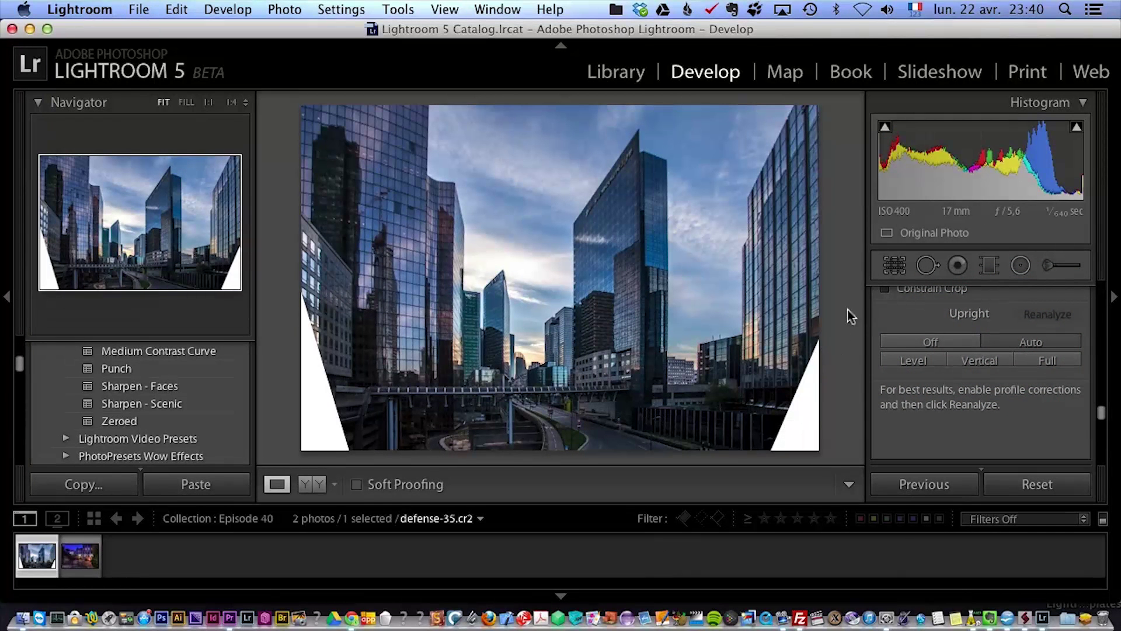
pyautogui.scroll(3, 1104, 412)
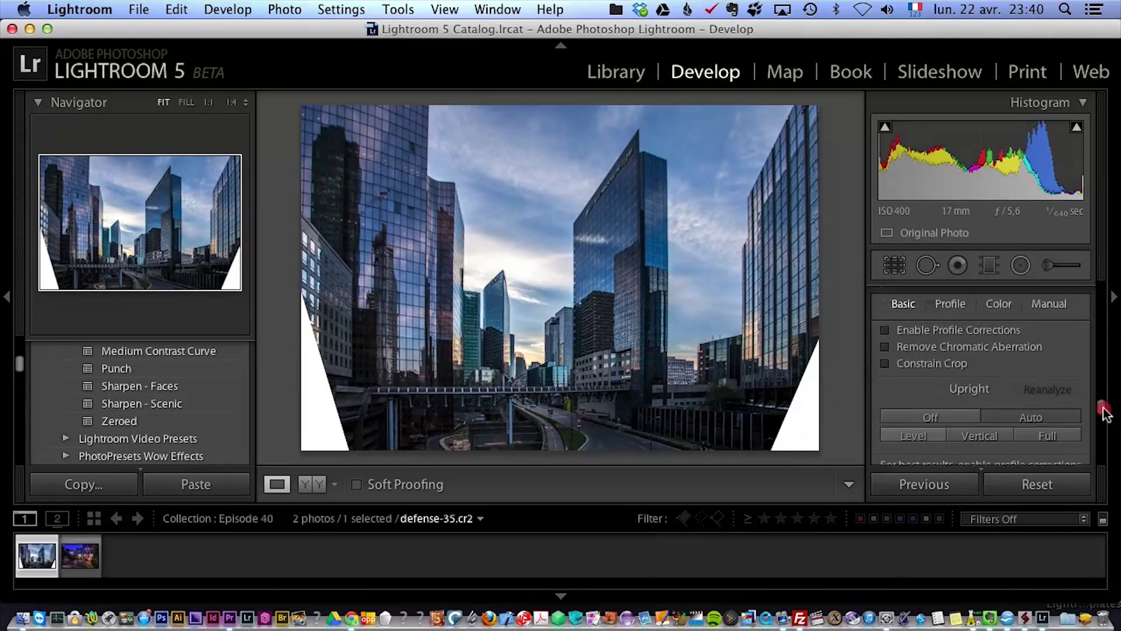
# - Try Auto with Constrain Crop on, then turn Constrain Crop off, keeping Auto applied
pyautogui.click(947, 415)
pyautogui.click(923, 361)
pyautogui.click(1034, 416)
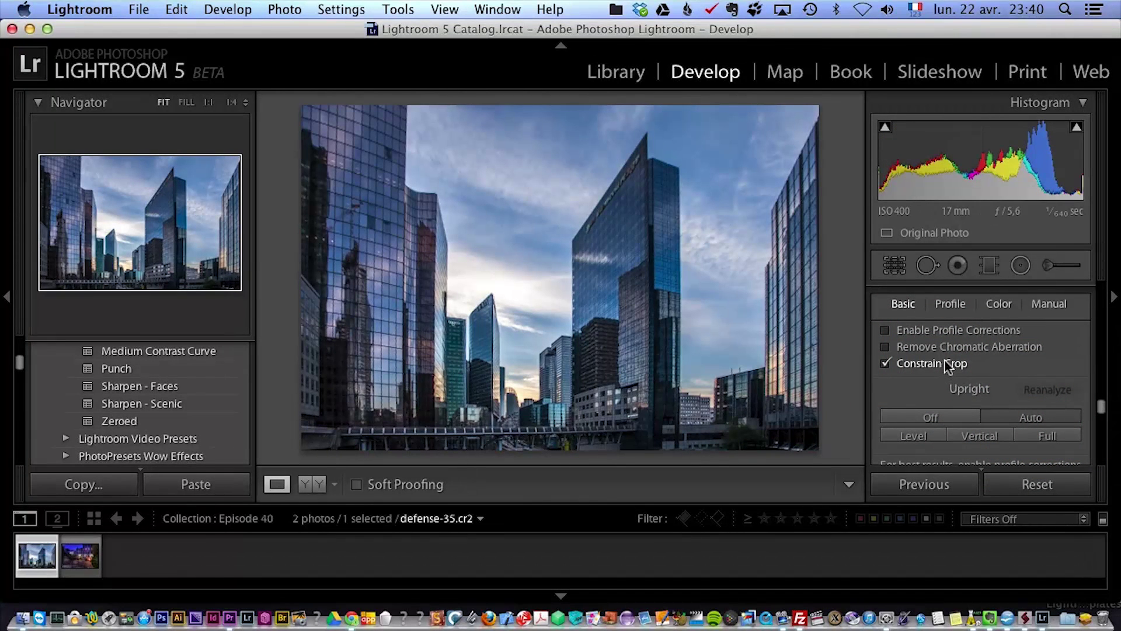
pyautogui.click(929, 417)
pyautogui.click(932, 364)
pyautogui.click(1032, 418)
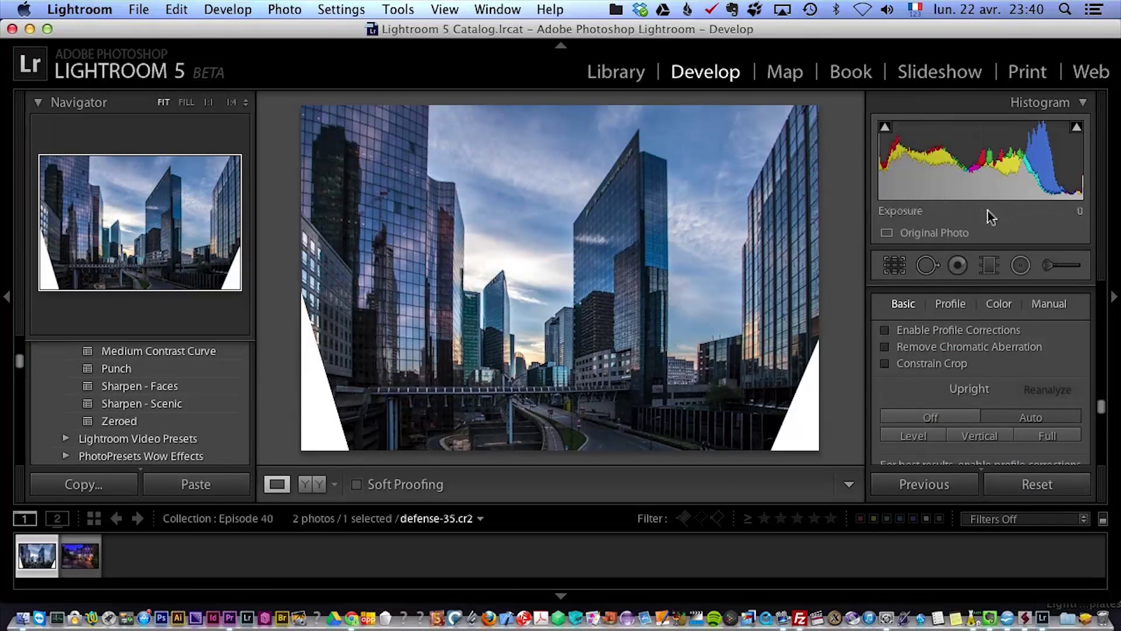
# - Crop the photo by pulling the left and right edges inward past the white wedges
pyautogui.click(898, 270)
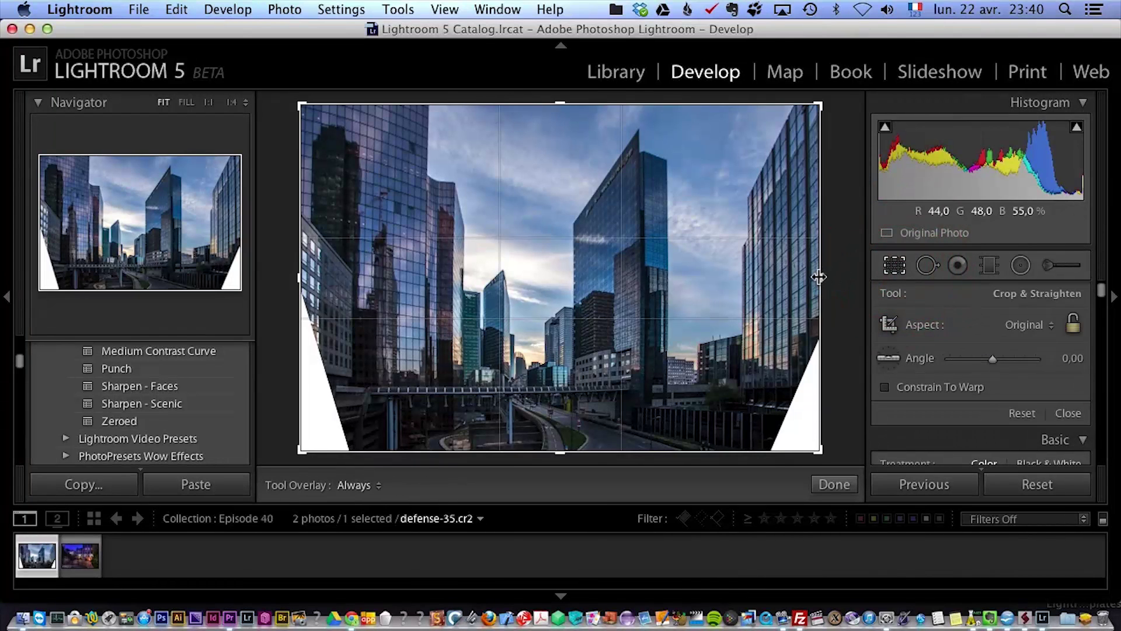
pyautogui.moveTo(821, 277); pyautogui.dragTo(793, 275)
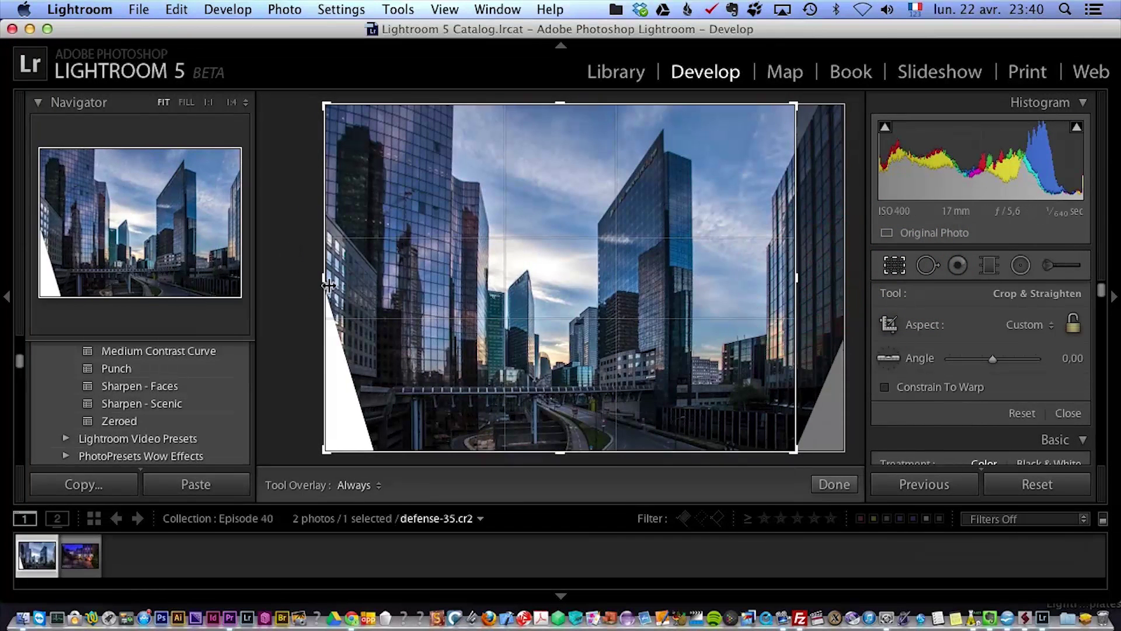
pyautogui.moveTo(319, 276); pyautogui.dragTo(351, 280)
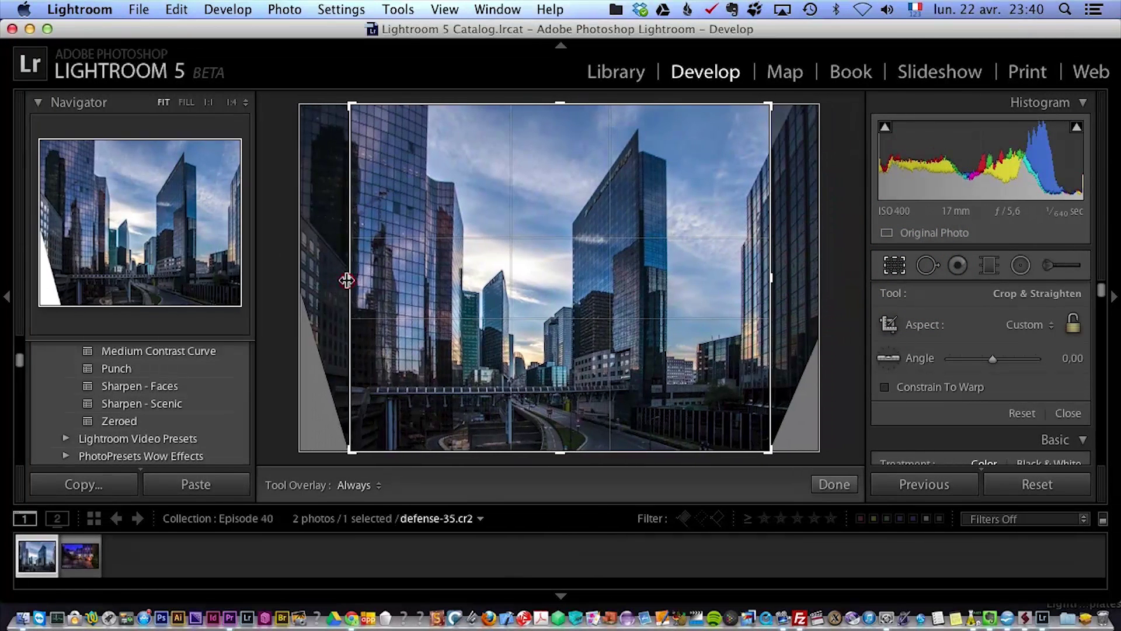
pyautogui.press('Return')
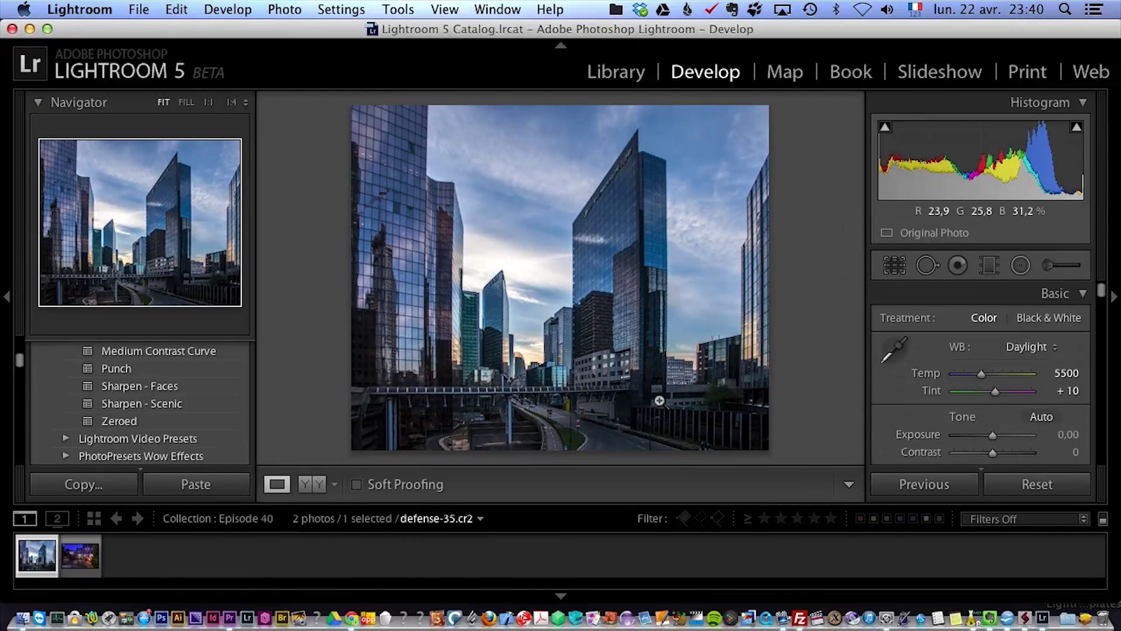
pyautogui.moveTo(1101, 290); pyautogui.dragTo(1110, 421)
# - Reset all edits, undo the reset, then compare Upright Vertical and Auto against Off
pyautogui.click(1030, 485)
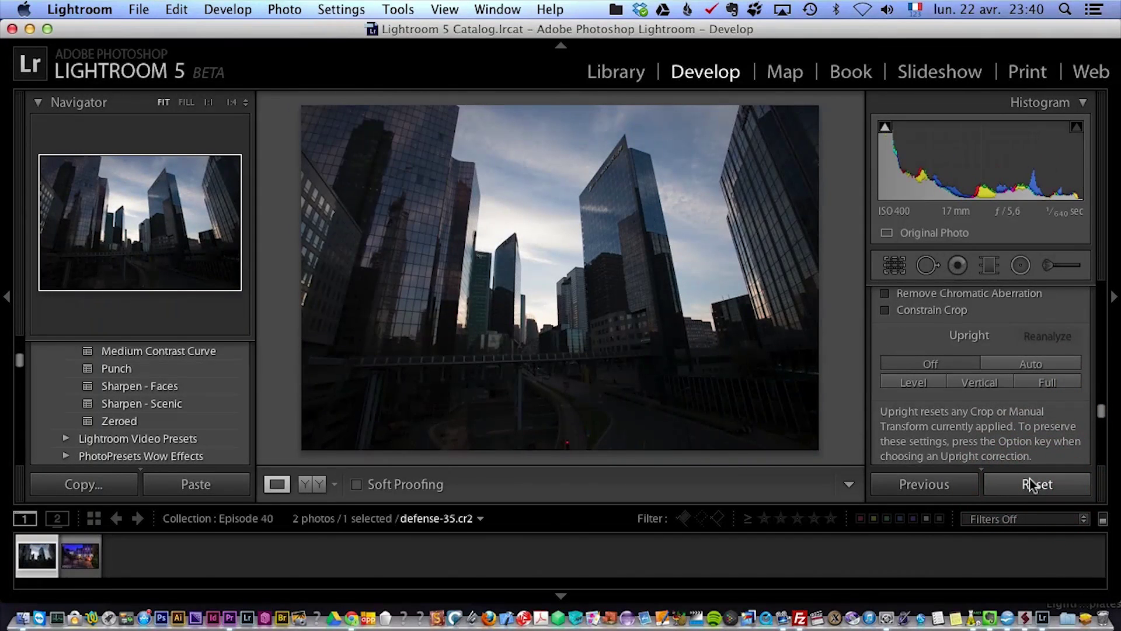
pyautogui.press('super+z')
pyautogui.click(947, 362)
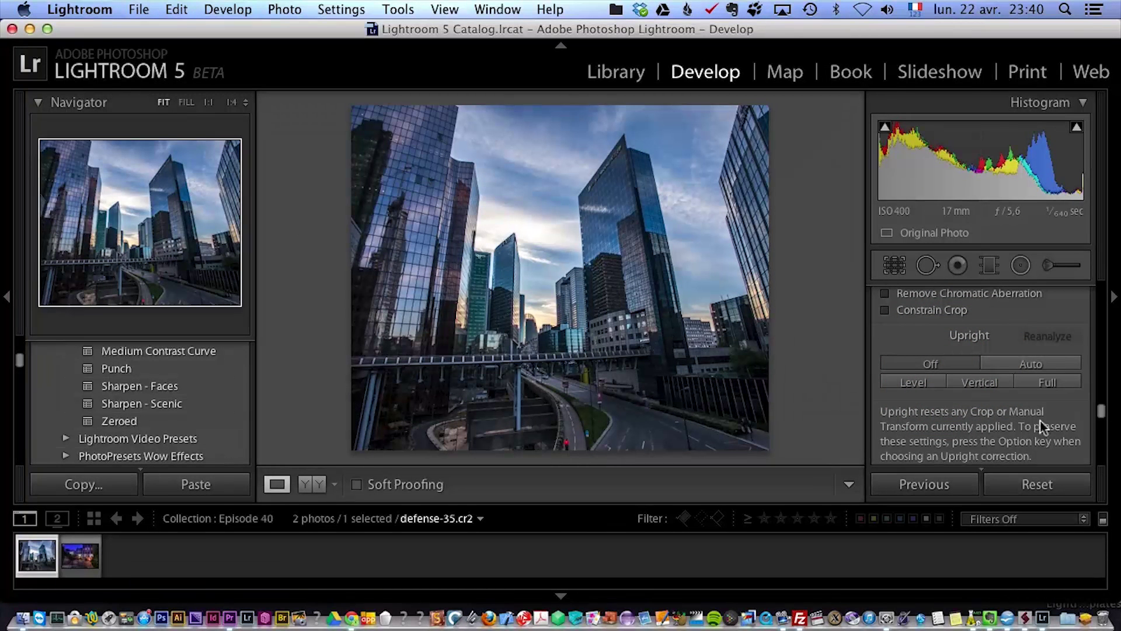
pyautogui.click(973, 379)
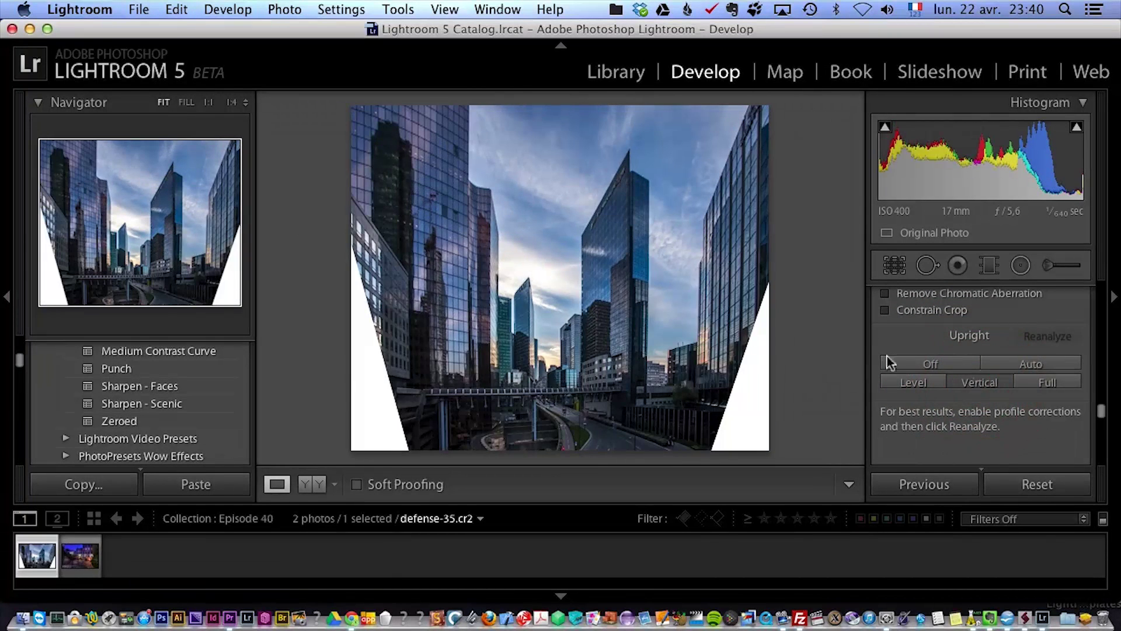
pyautogui.click(930, 363)
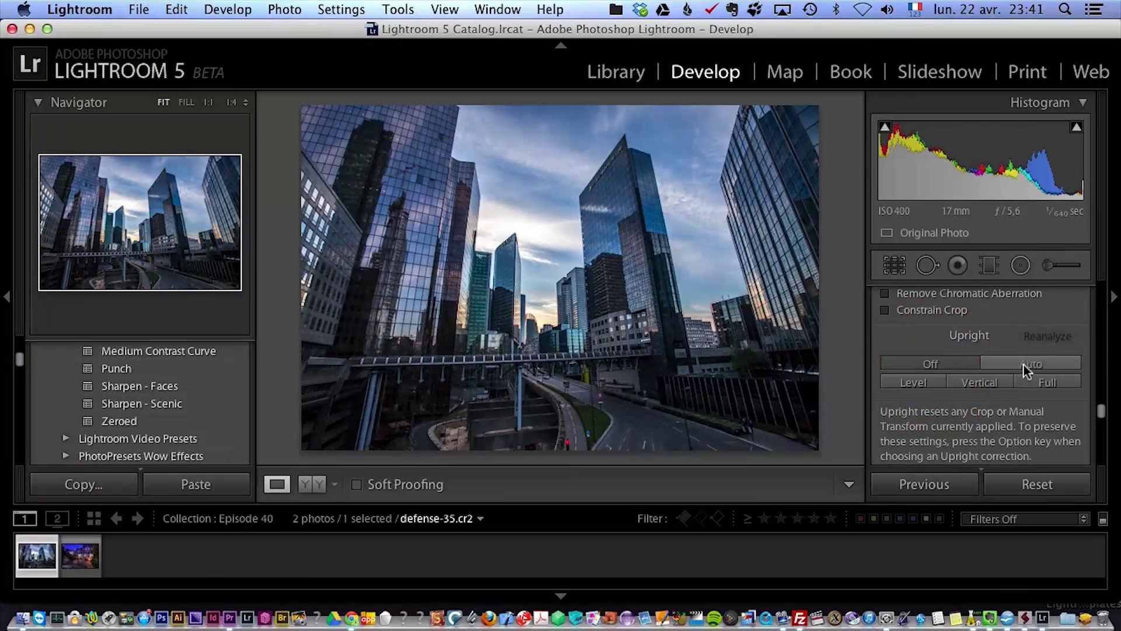
pyautogui.click(1024, 364)
# - Compare Upright Vertical, Level and Full modes, finally reapplying Auto
pyautogui.click(941, 363)
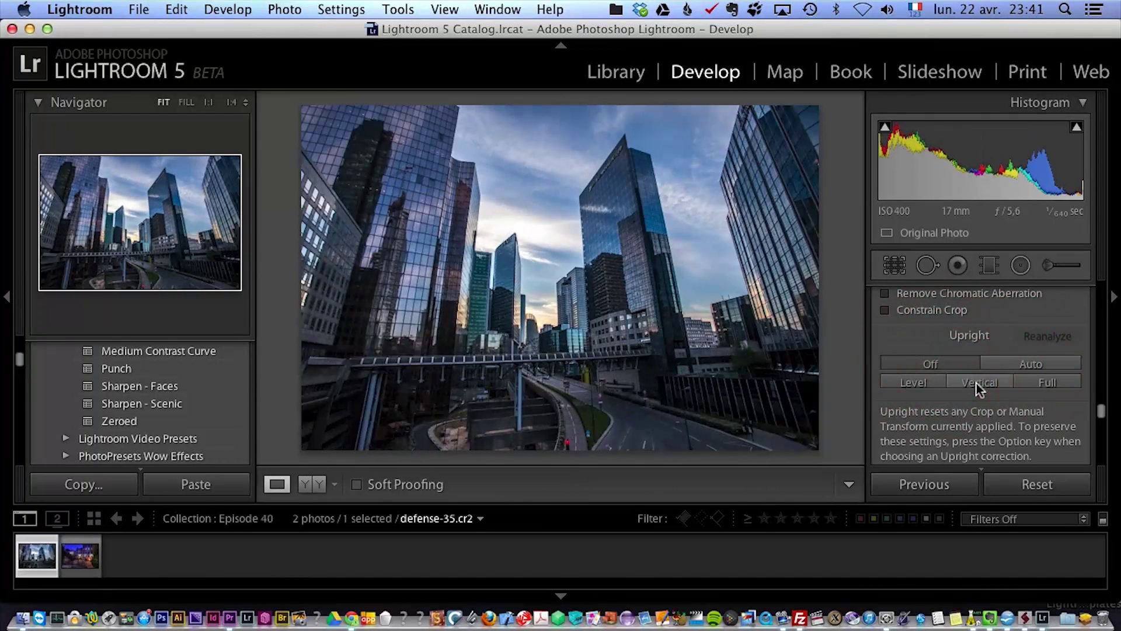
pyautogui.click(976, 383)
pyautogui.click(941, 361)
pyautogui.click(924, 378)
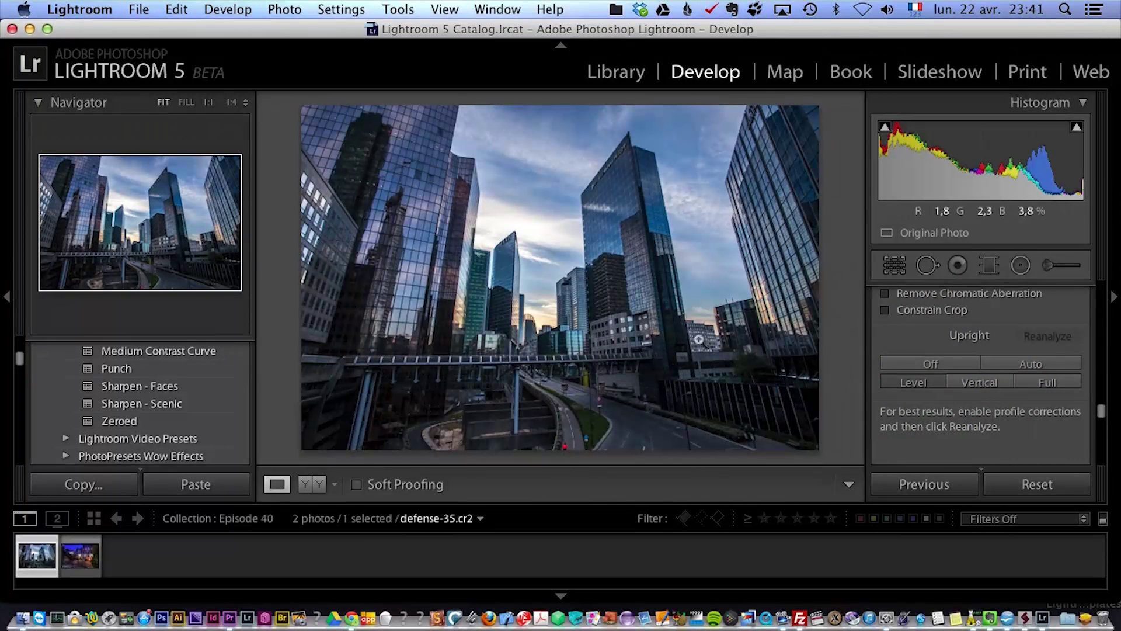
pyautogui.click(982, 380)
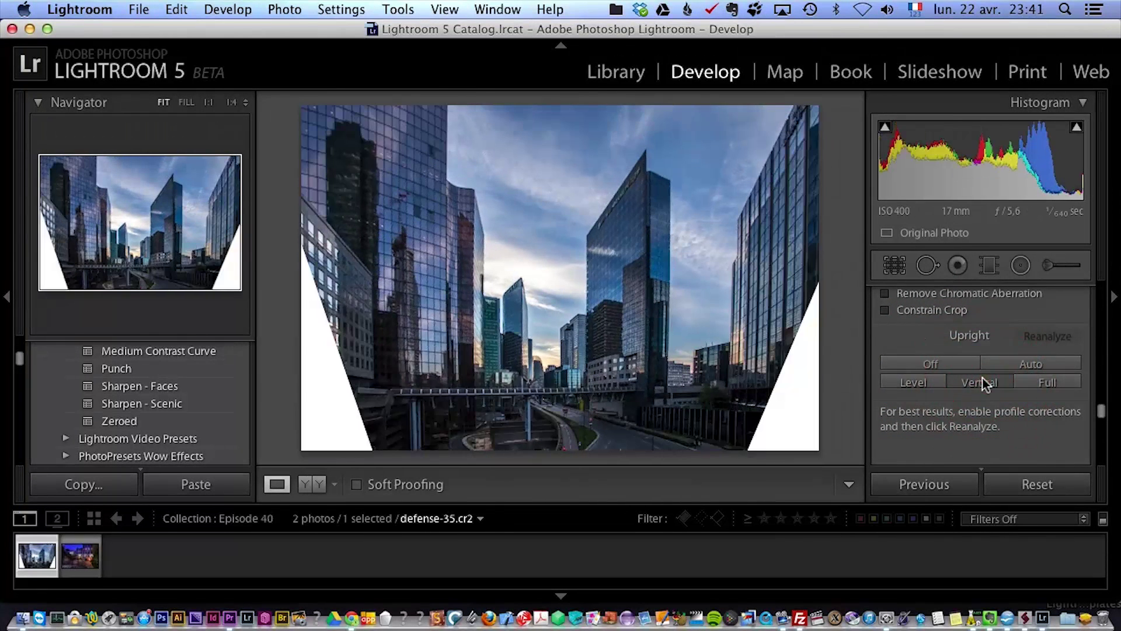
pyautogui.click(925, 360)
pyautogui.click(1047, 381)
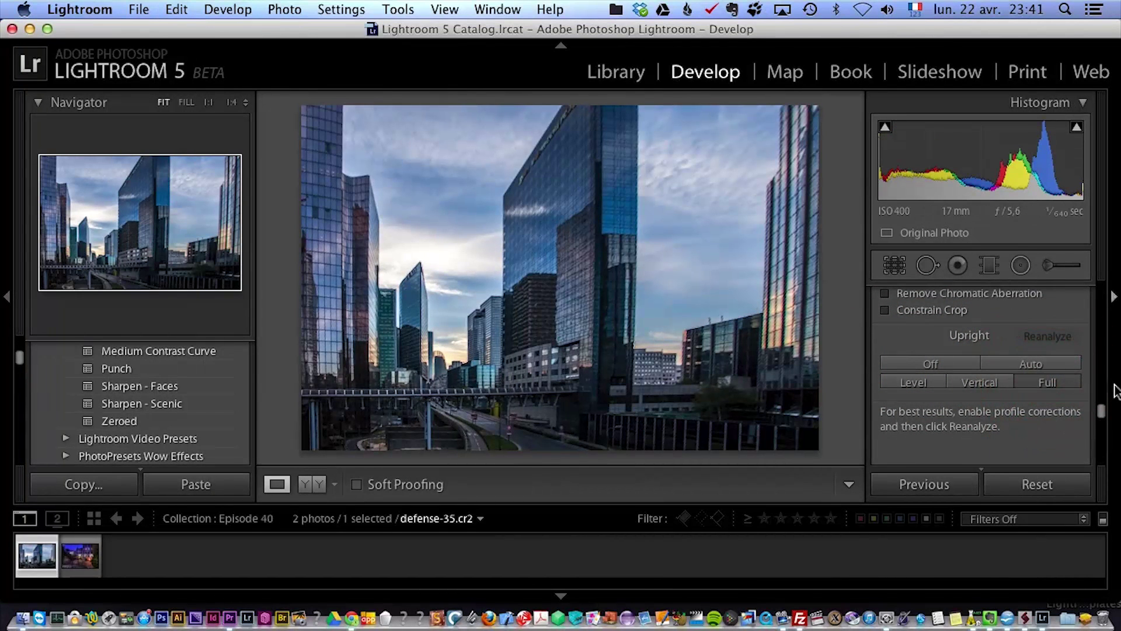
pyautogui.click(963, 366)
pyautogui.click(1001, 362)
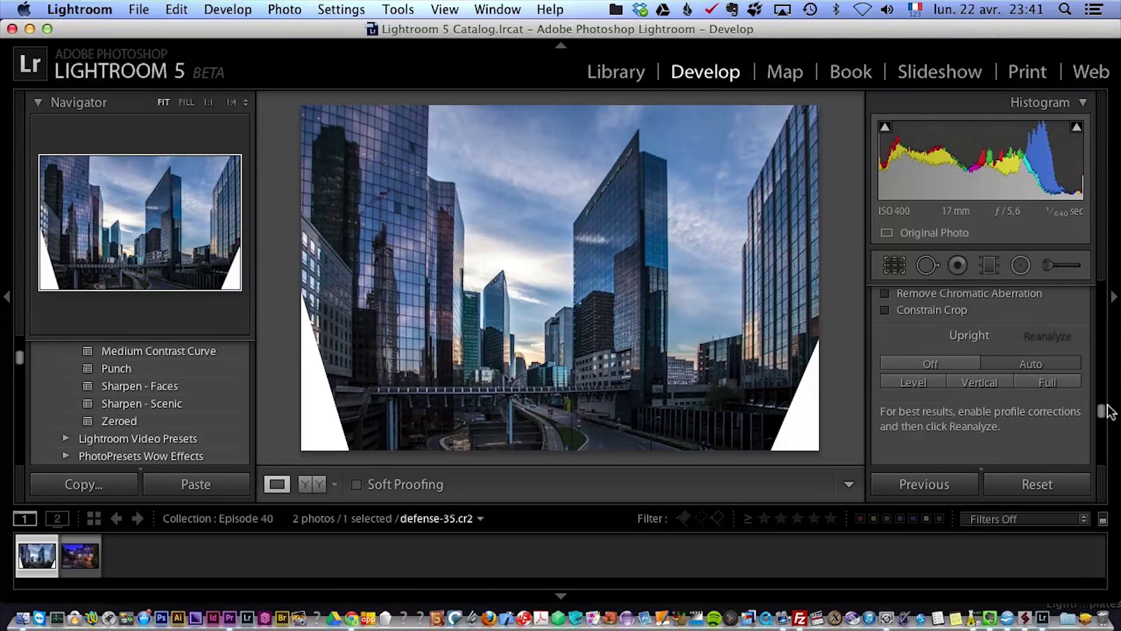
# - Select montmartre-76.dng in the filmstrip
pyautogui.click(76, 559)
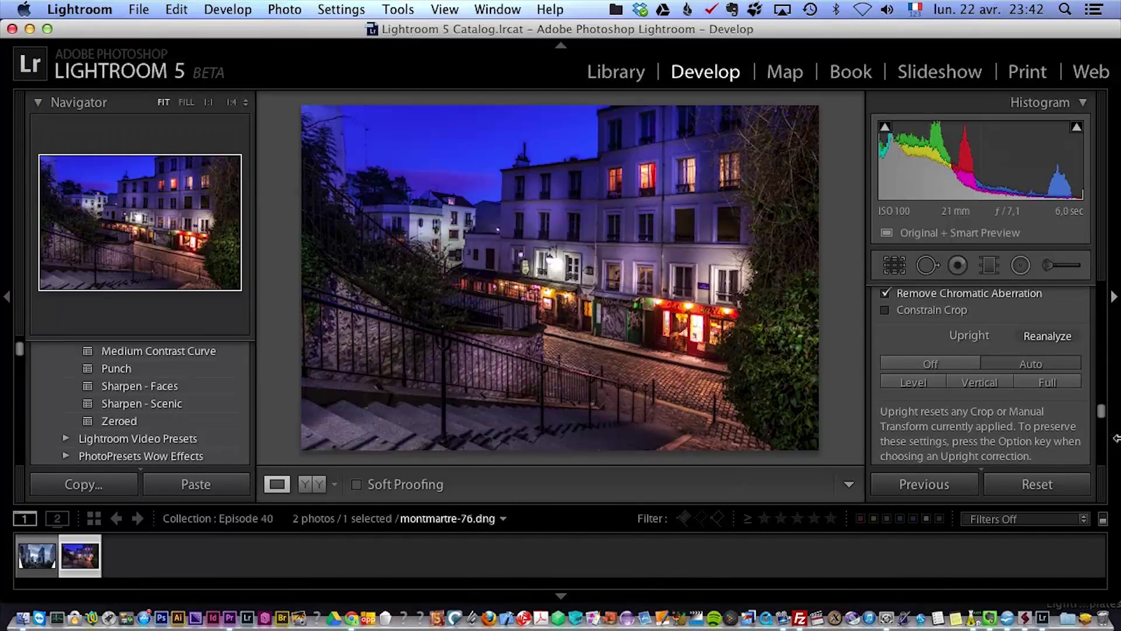
pyautogui.moveTo(1108, 416); pyautogui.dragTo(1097, 273)
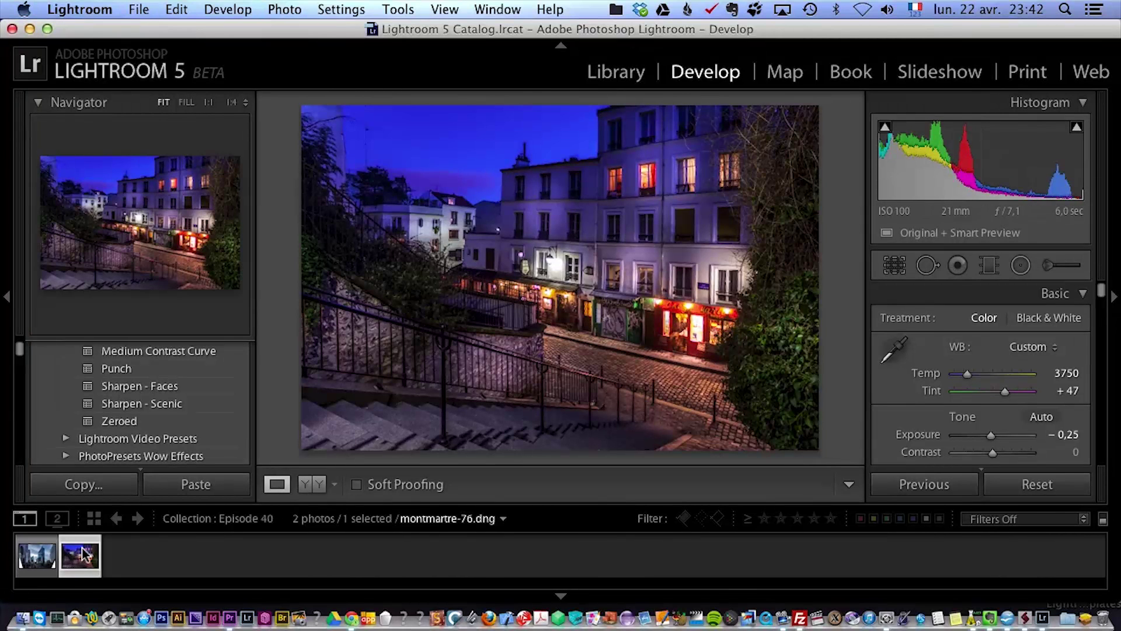
pyautogui.press('\\')
pyautogui.press('\\')
pyautogui.press('\\')
pyautogui.press('\\')
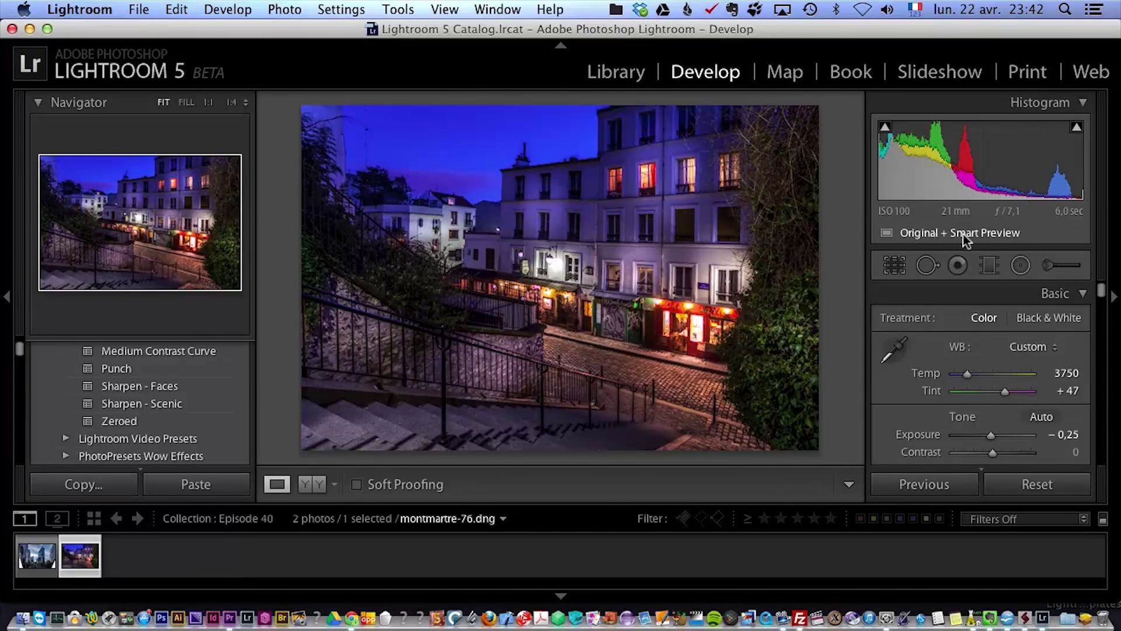
pyautogui.moveTo(963, 233)
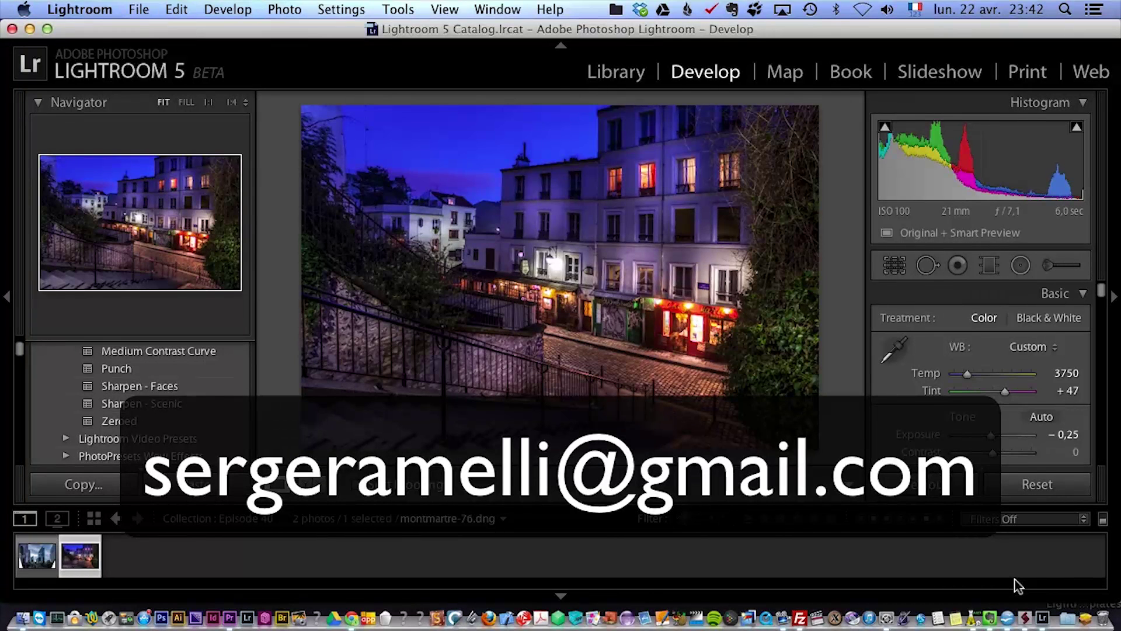
# - Reset all adjustments on defense-35.cr2, then return to montmartre-76.dng
pyautogui.click(37, 552)
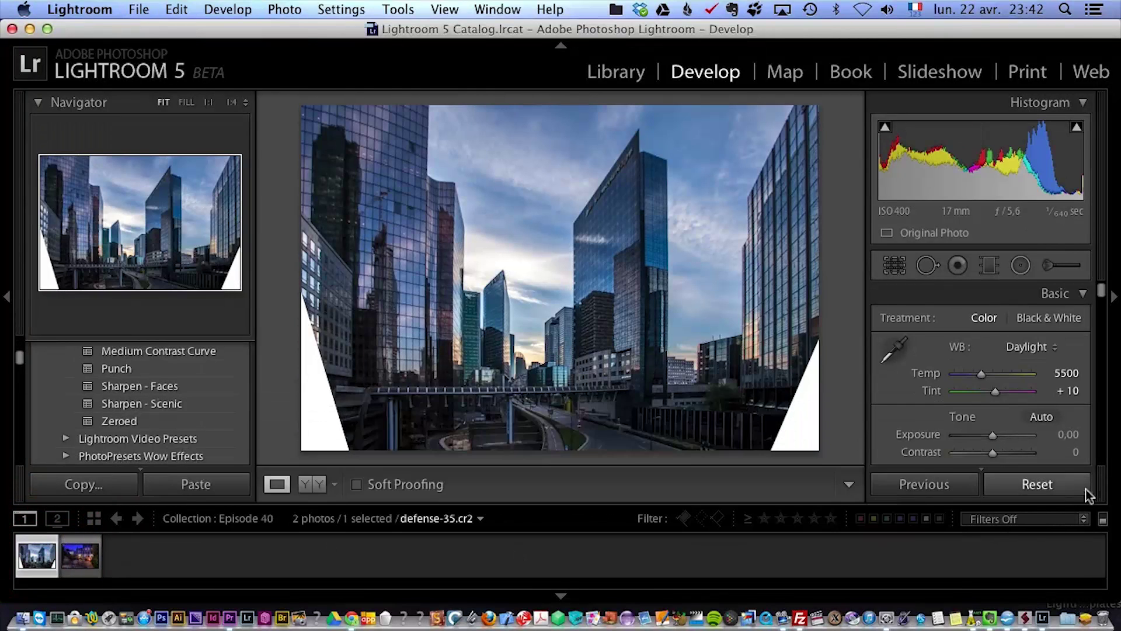
pyautogui.click(1078, 488)
pyautogui.click(85, 557)
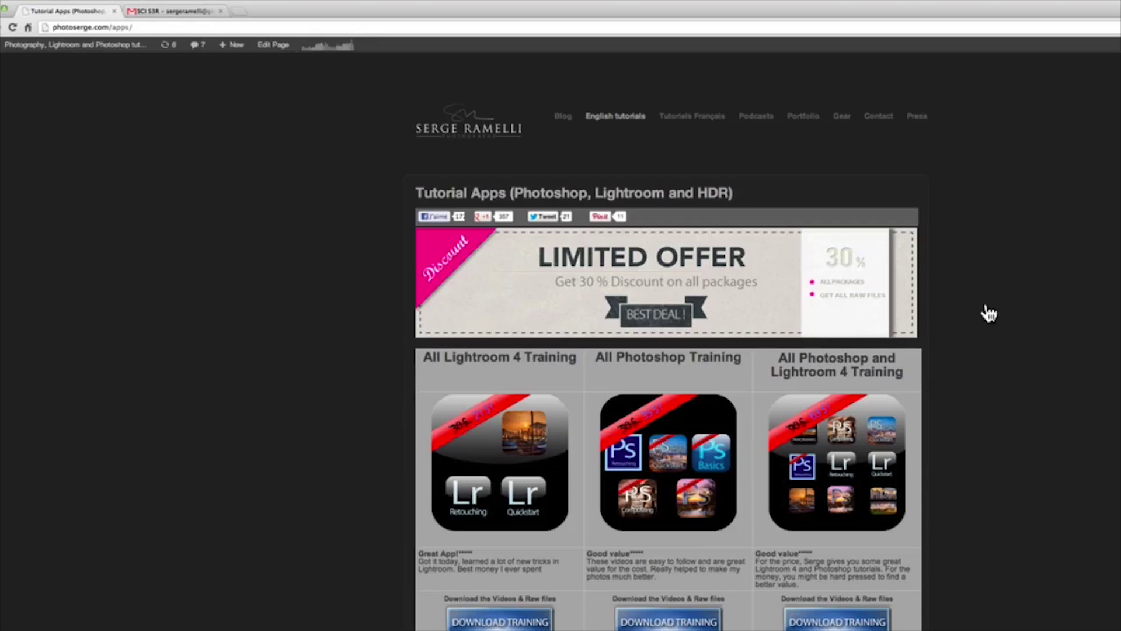
# - Browse the Tutorial Apps page and open the Lightroom 4 Retouching course in a new tab
pyautogui.moveTo(76, 44)
pyautogui.scroll(-10, 669, 341)
pyautogui.scroll(5, 669, 342)
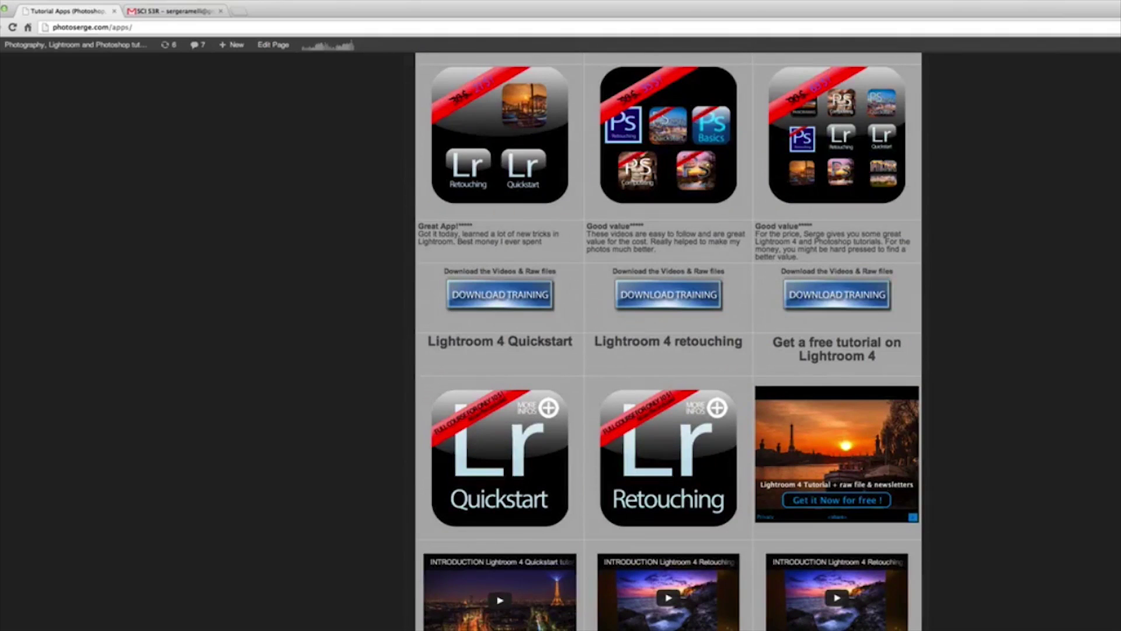
pyautogui.scroll(-3, 669, 342)
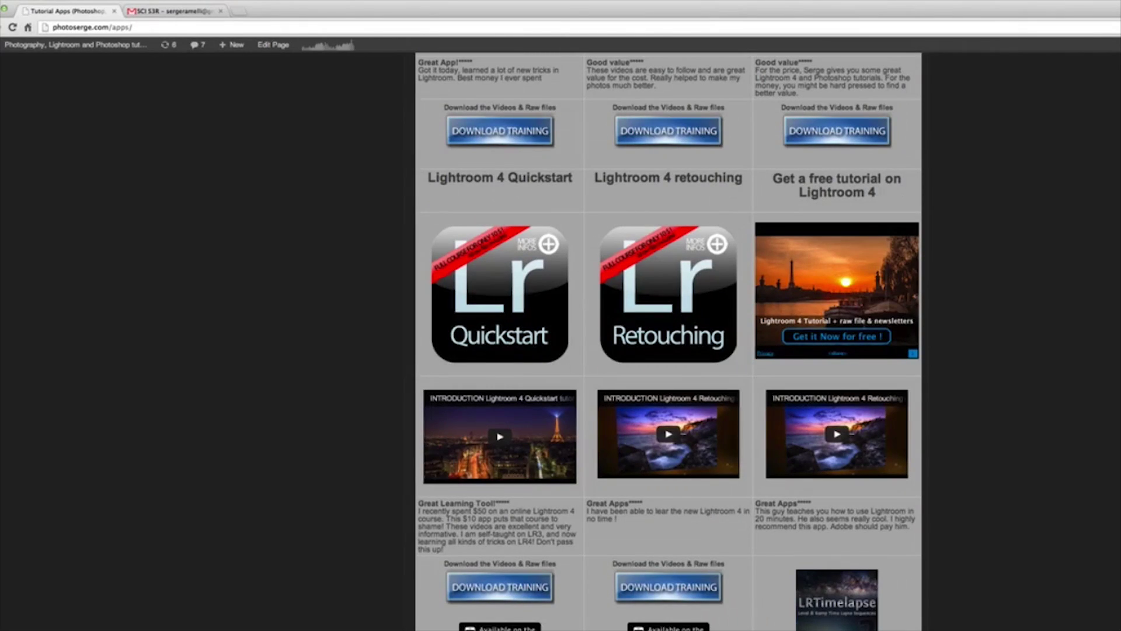
pyautogui.click(668, 295)
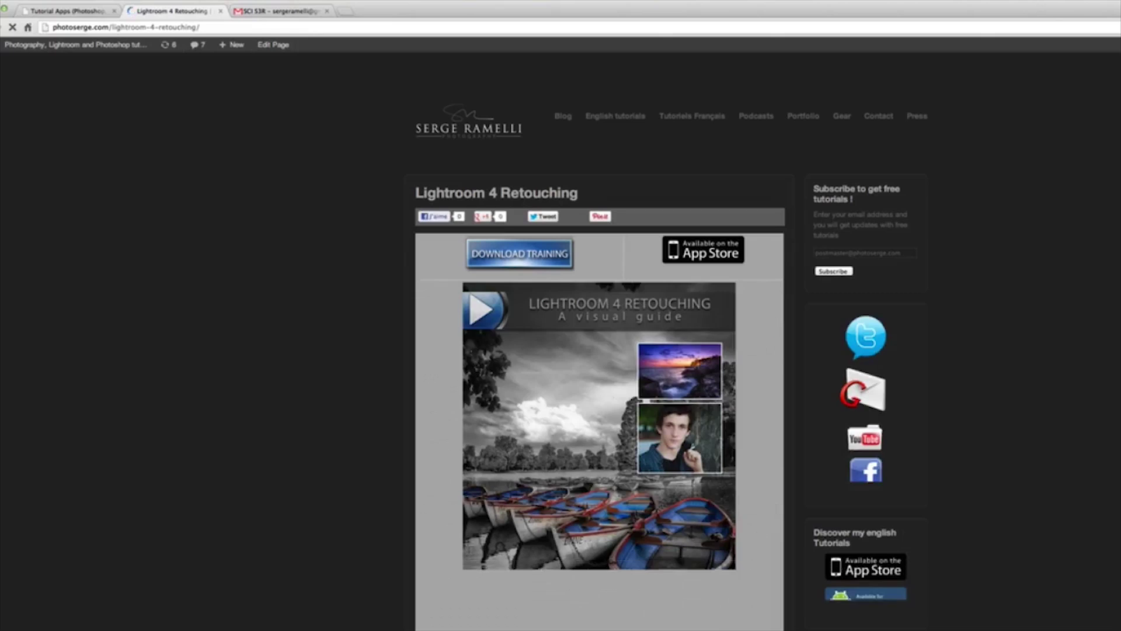
# - Scroll through the Lightroom 4 Retouching page, then return to the Tutorial Apps tab
pyautogui.scroll(-7, 1013, 602)
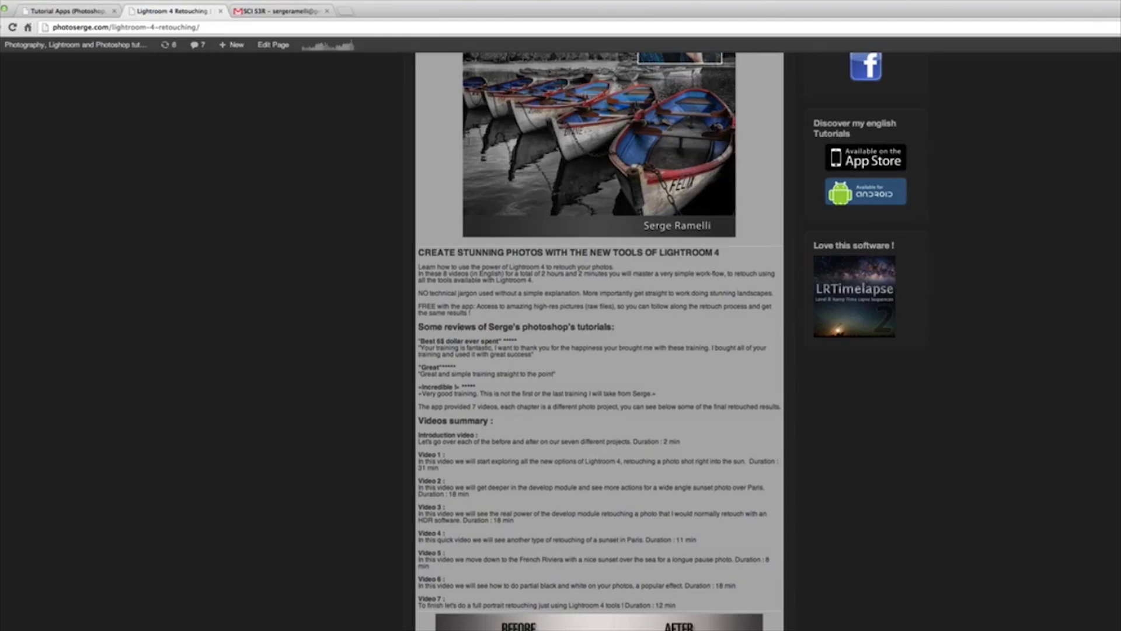
pyautogui.scroll(-10, 599, 341)
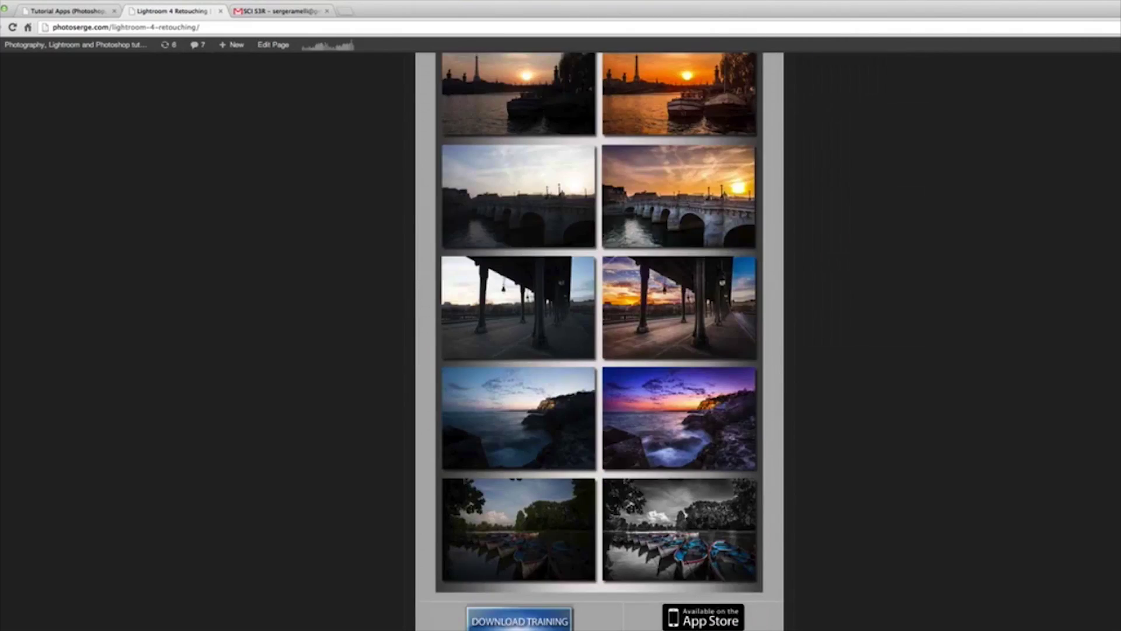
pyautogui.scroll(5, 951, 608)
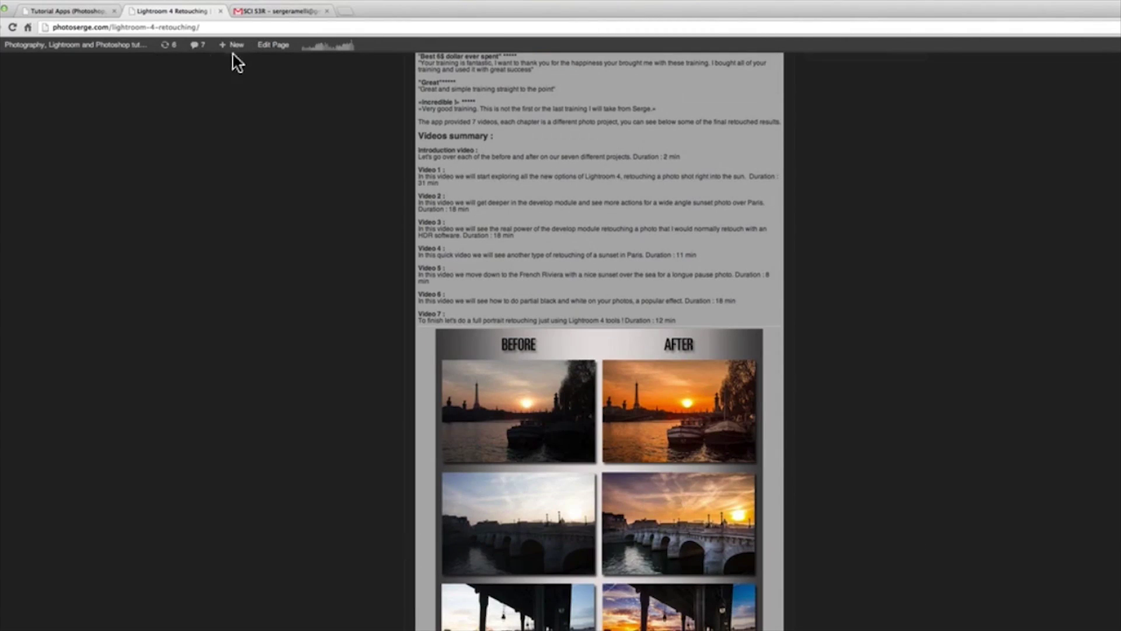
pyautogui.click(224, 35)
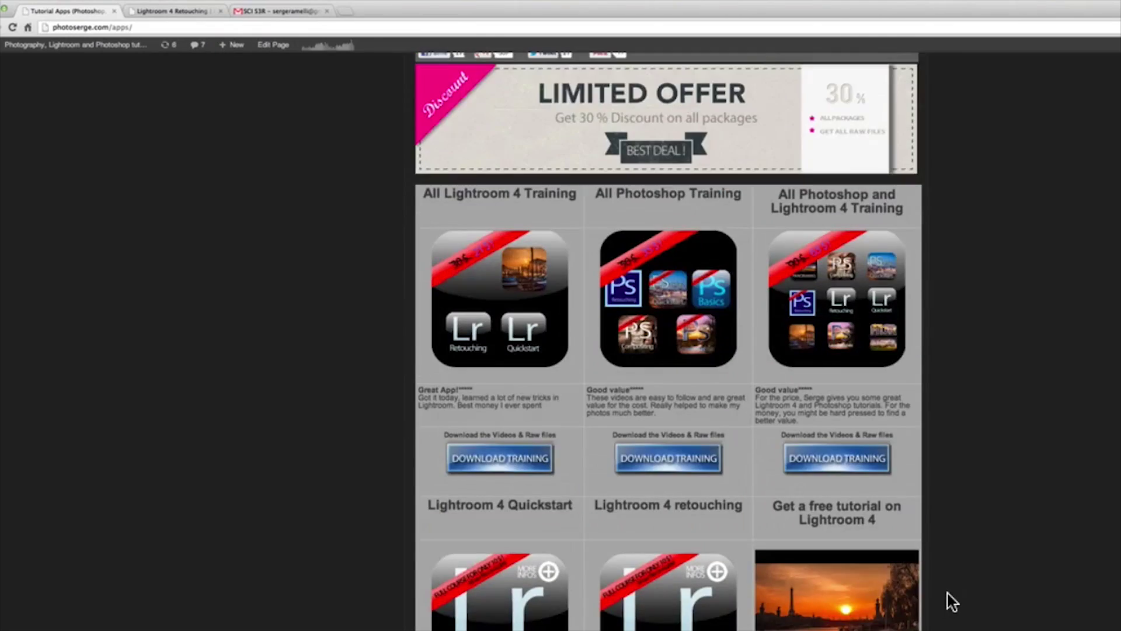
pyautogui.scroll(3, 952, 601)
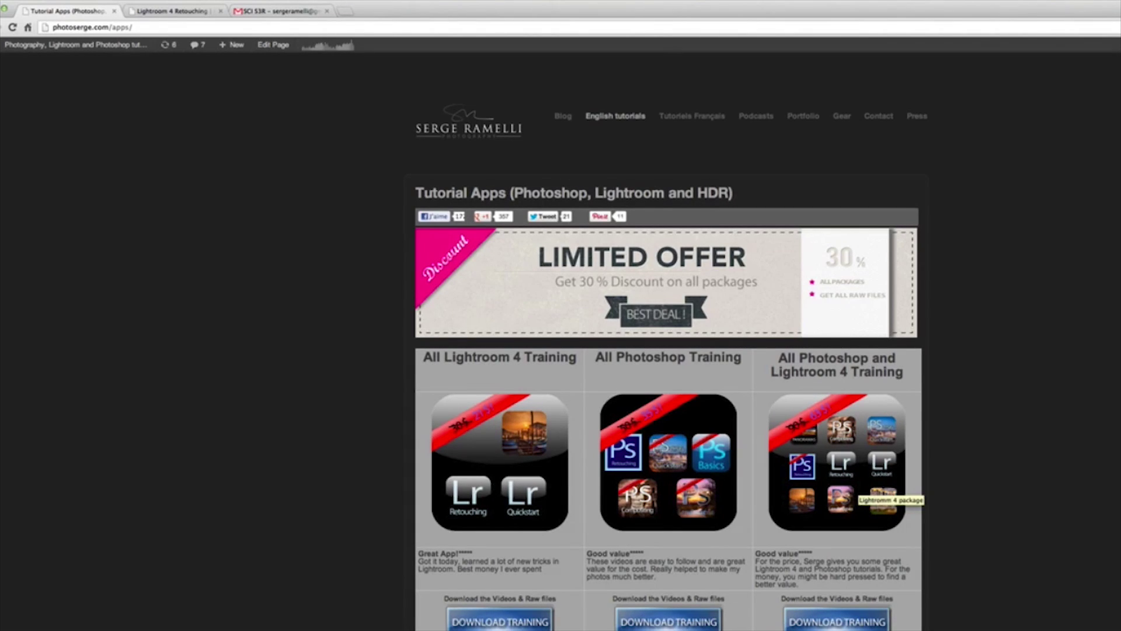
pyautogui.scroll(-3, 669, 350)
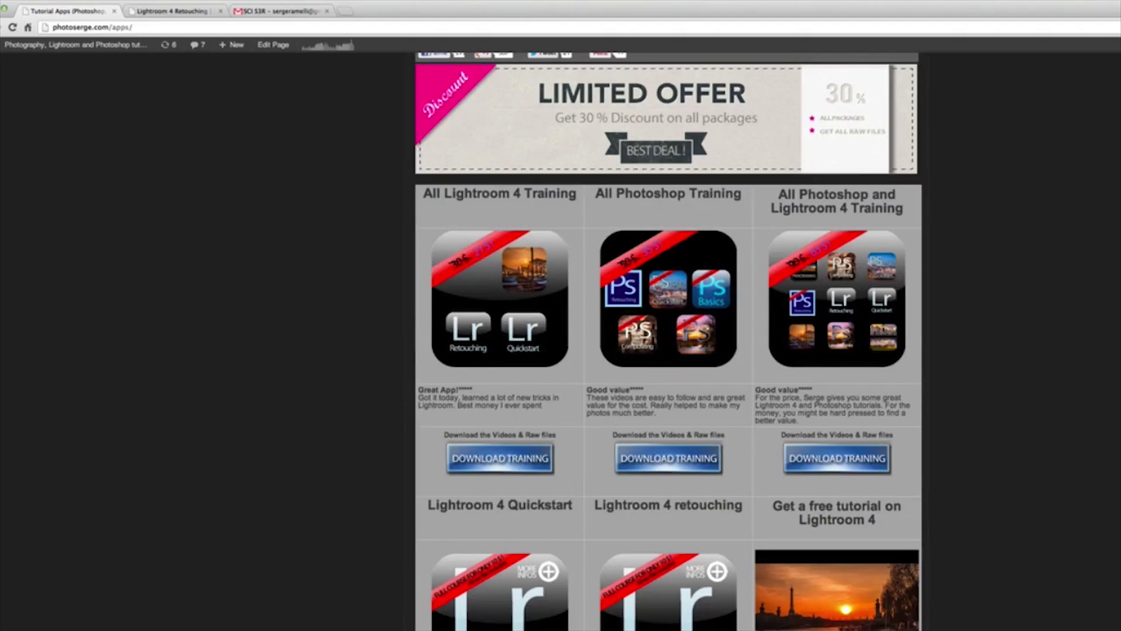
pyautogui.scroll(3, 668, 350)
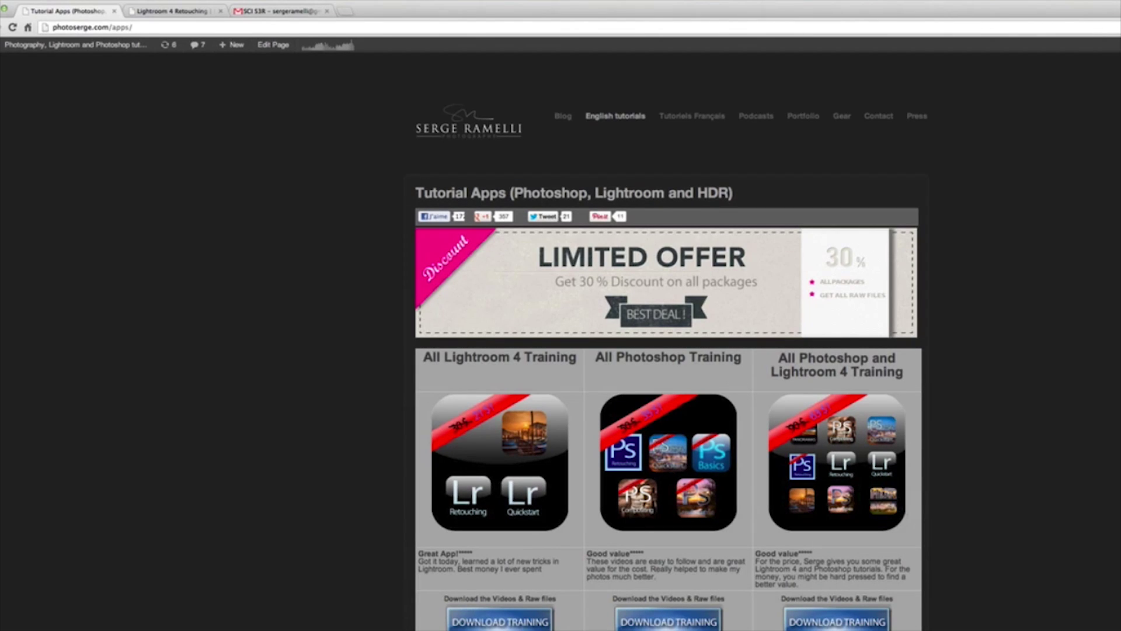
pyautogui.scroll(-3, 669, 350)
pyautogui.scroll(2, 669, 350)
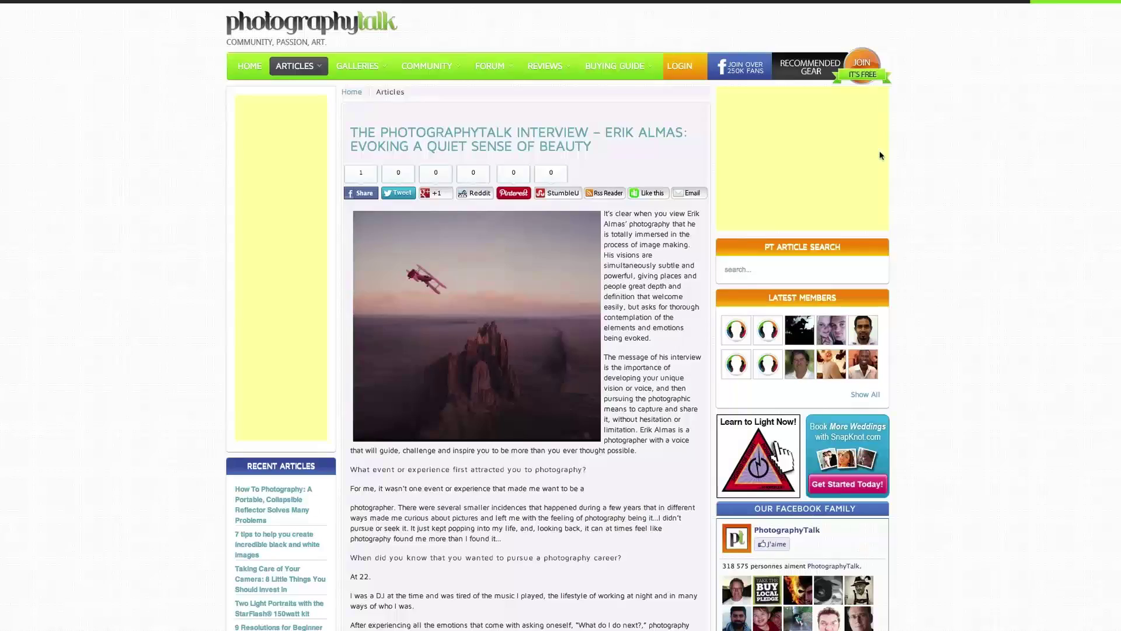
pyautogui.scroll(-15, 880, 155)
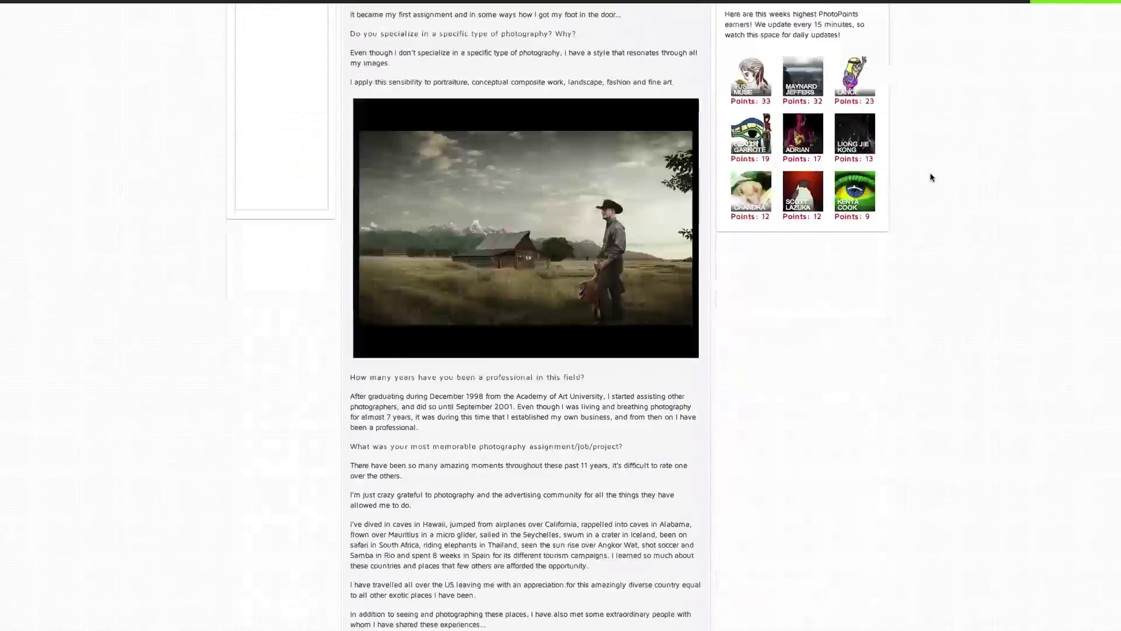
pyautogui.scroll(-10, 931, 177)
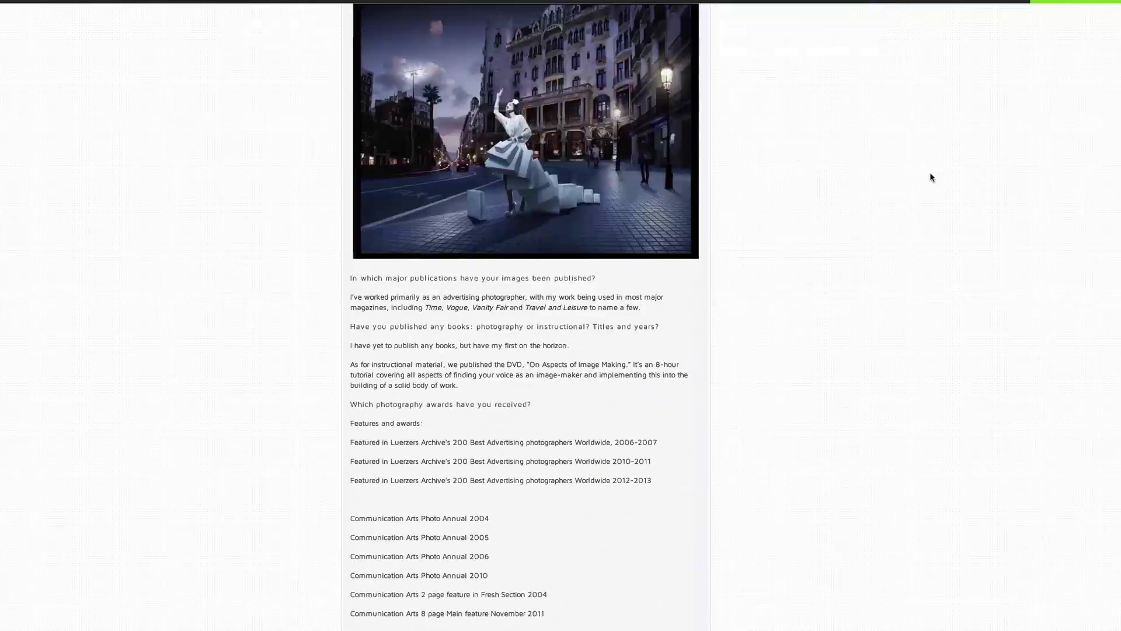
pyautogui.scroll(-5, 931, 177)
pyautogui.scroll(9, 931, 177)
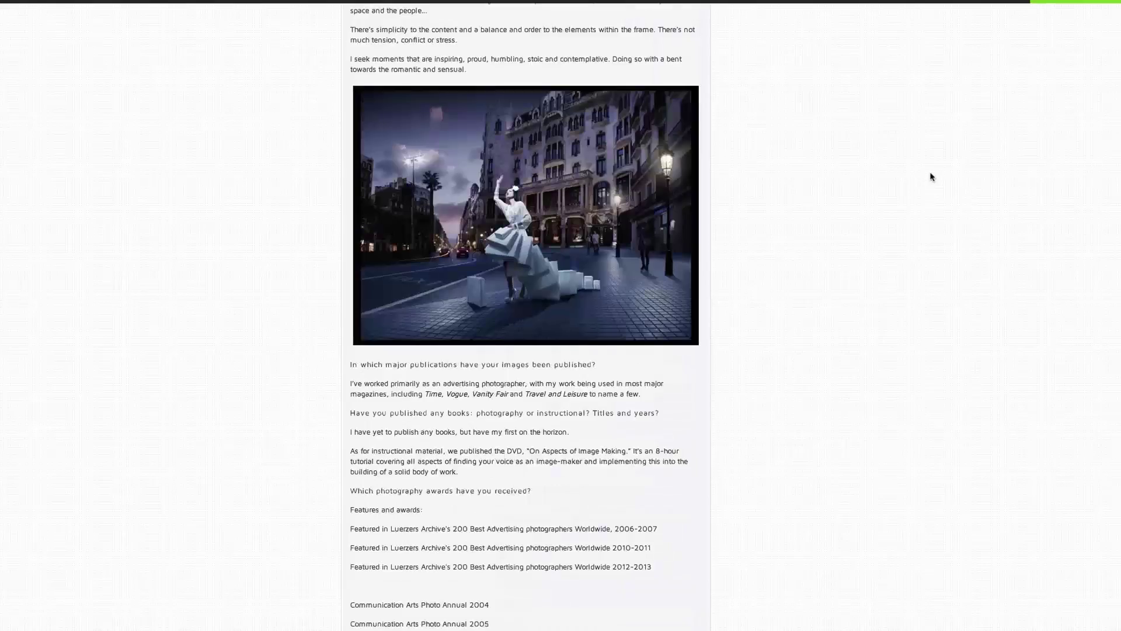
pyautogui.scroll(12, 931, 177)
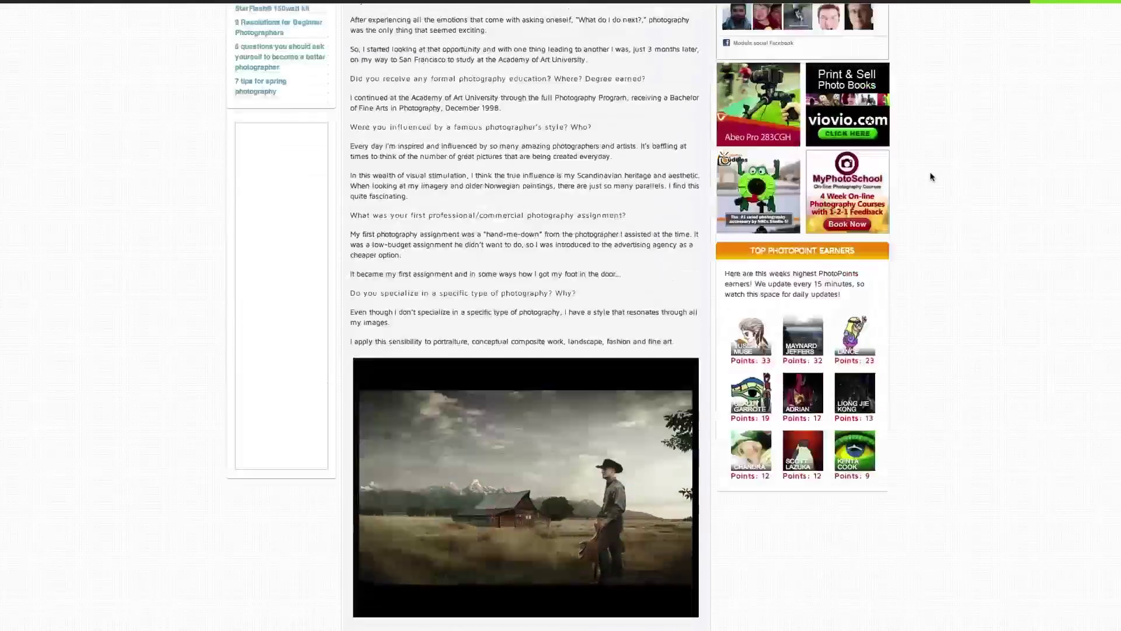